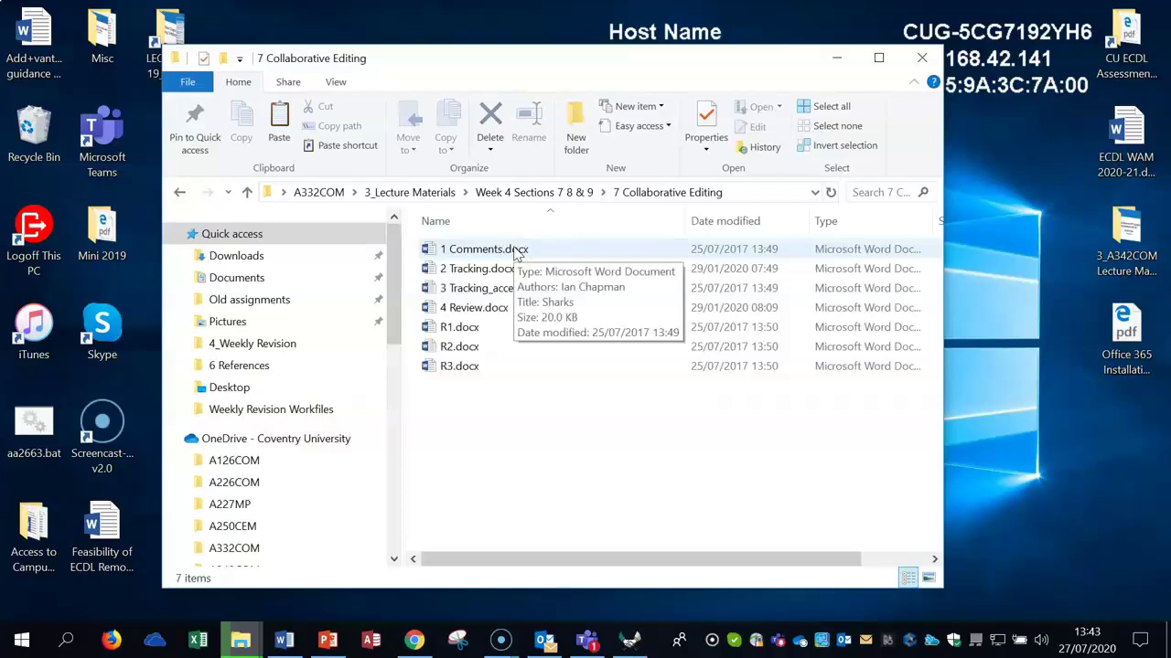
- Open 1 Comments.docx from the 7 Collaborative Editing folder in Word
double_click(516, 253)
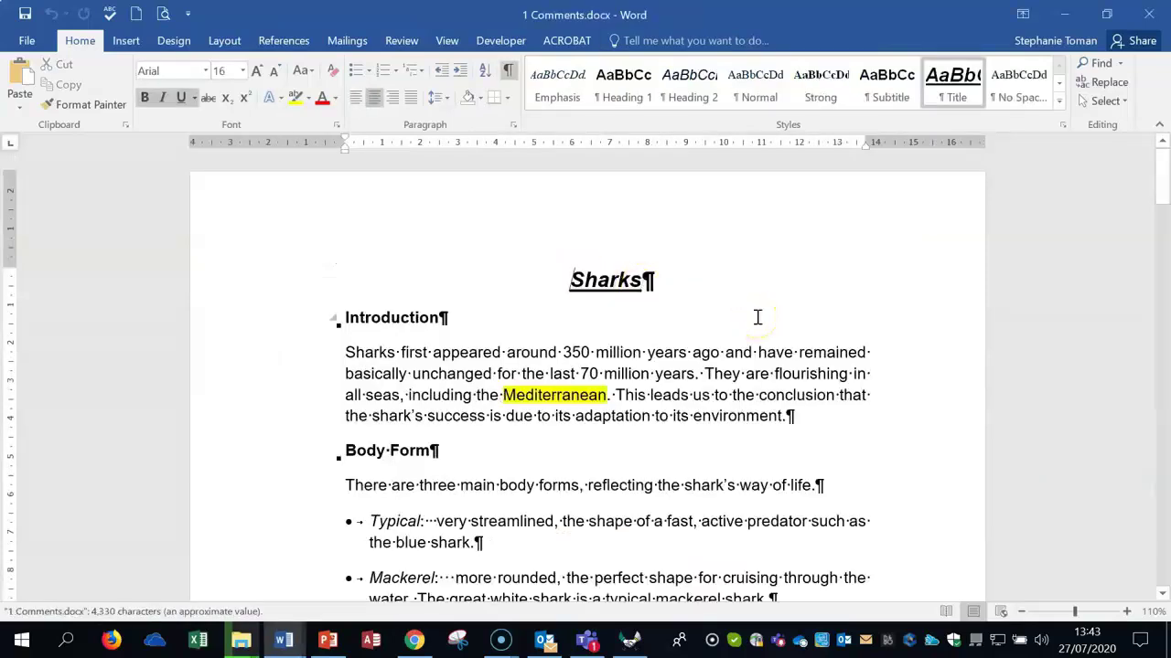
- Add a comment reading 'huhuhuhuh' on the word Mediterranean
left_click(819, 351)
scroll(818, 351, "down", 2)
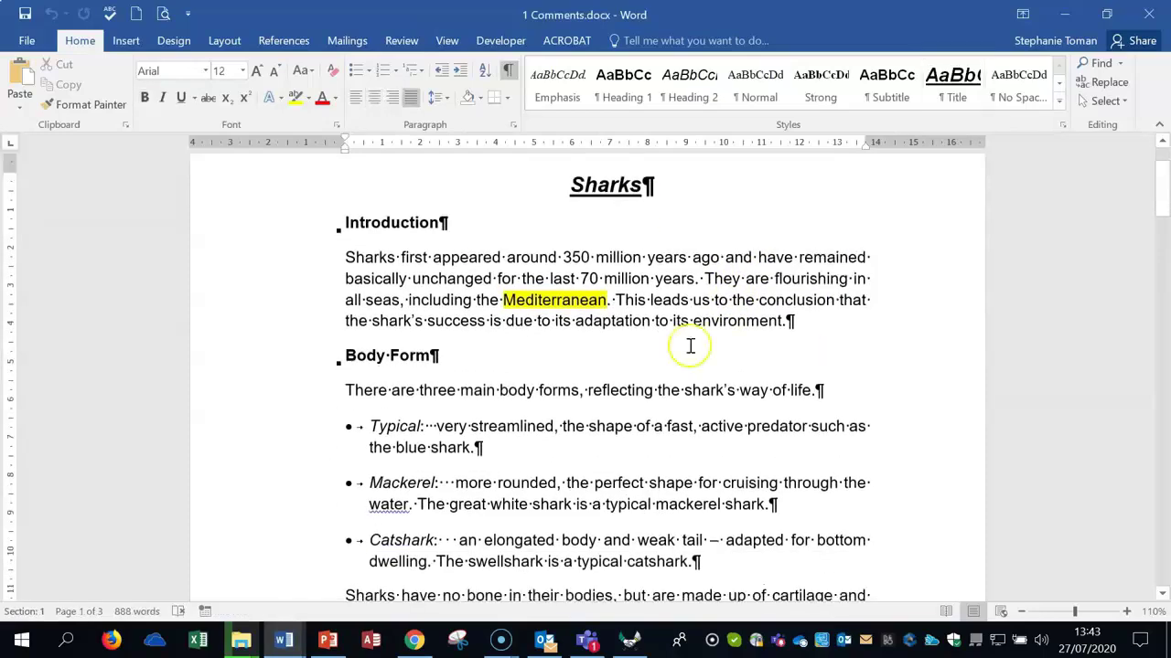
left_click(399, 41)
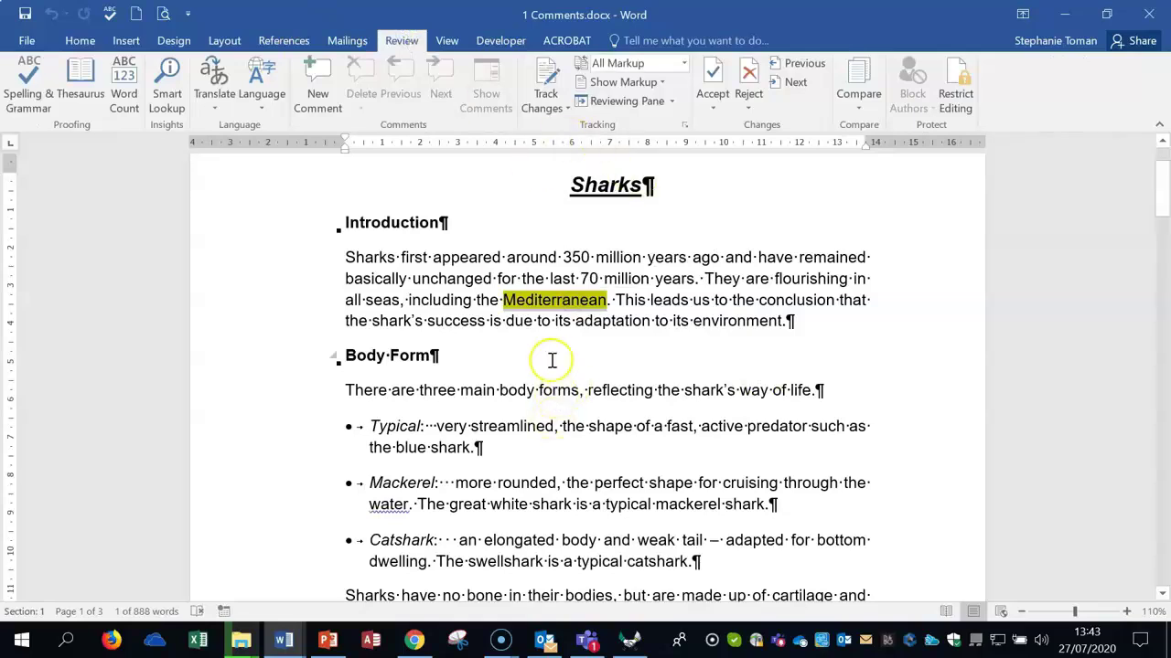
left_click(317, 87)
type("huhuhuhuh")
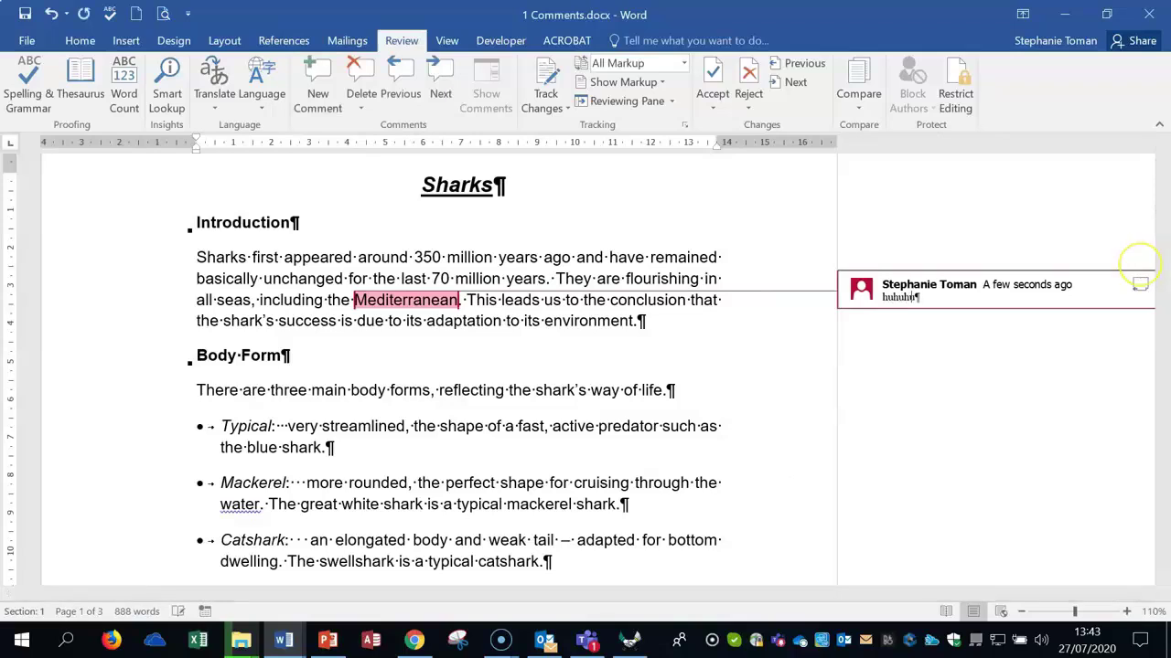
- Add a comment reading 'uhuhuhuh' on the word Typical in the first bullet
double_click(247, 427)
right_click(257, 430)
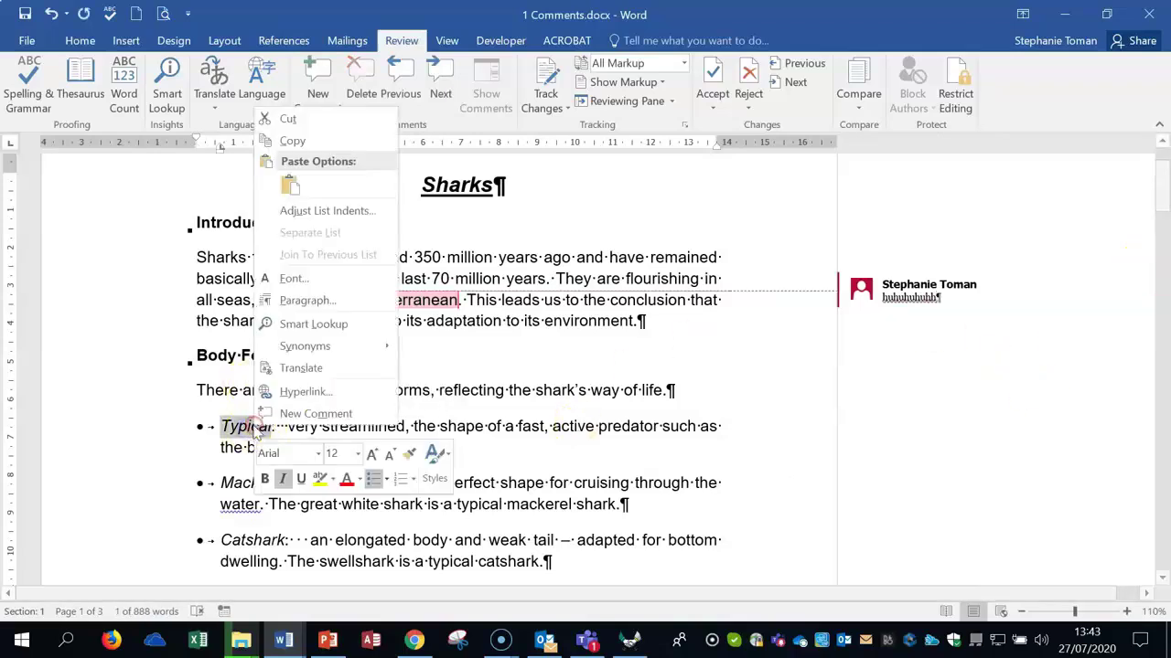
left_click(316, 414)
type("uhuhuhuh")
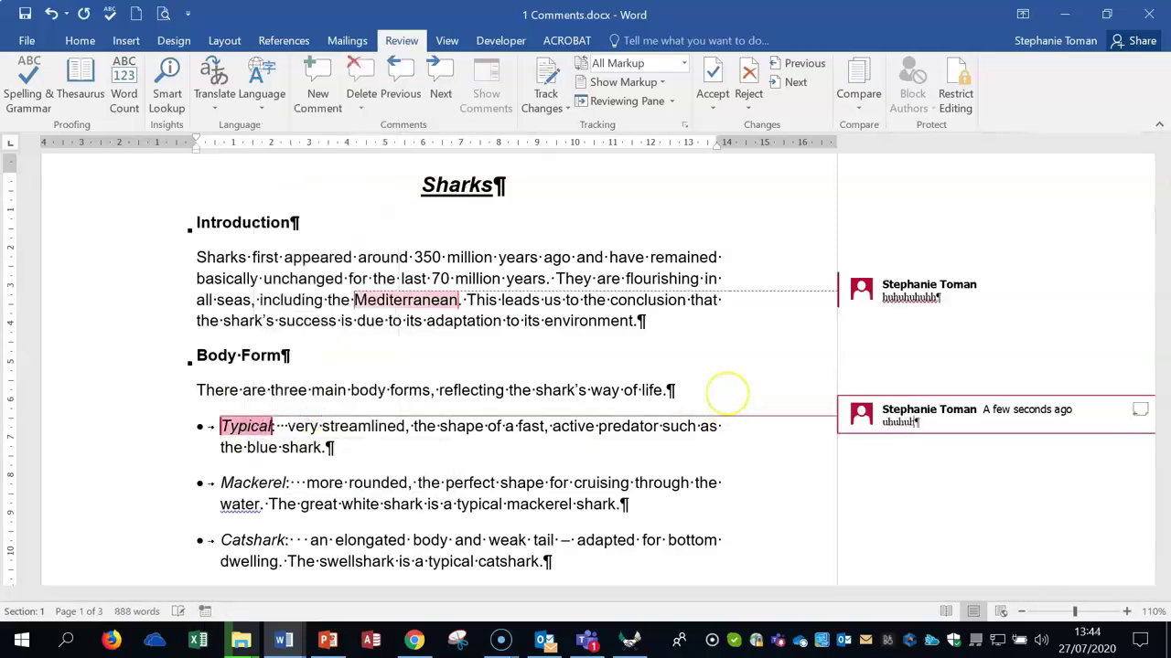
- Add 'ijijij' to the first comment's text
left_click(911, 288)
right_click(911, 291)
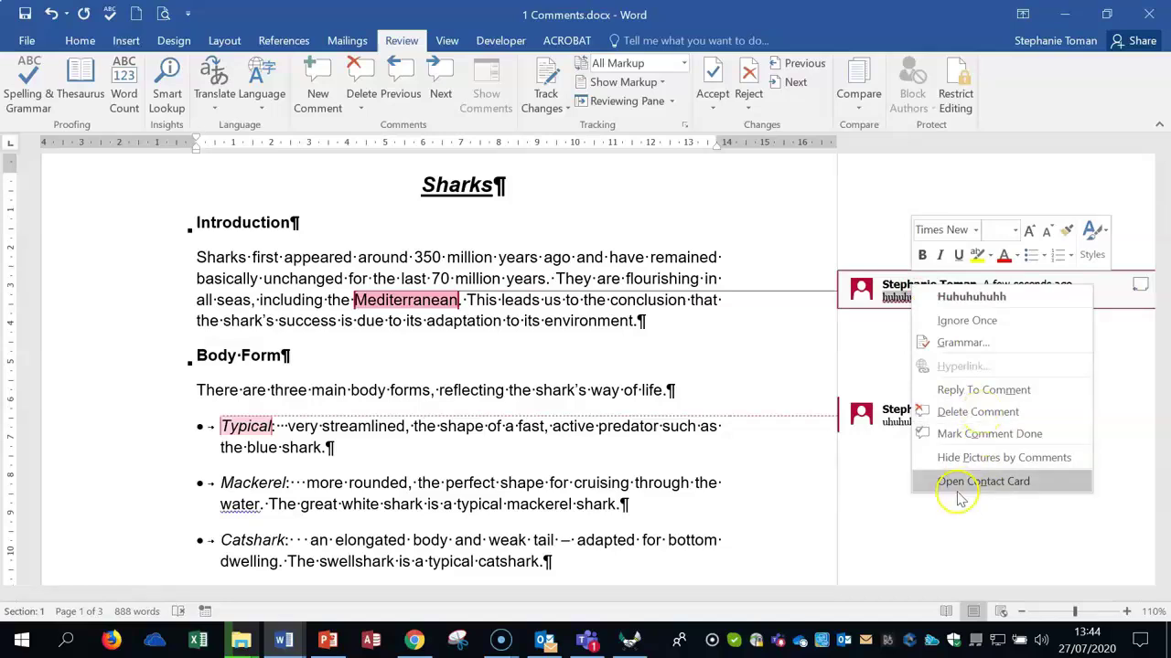
key("Escape")
right_click(946, 422)
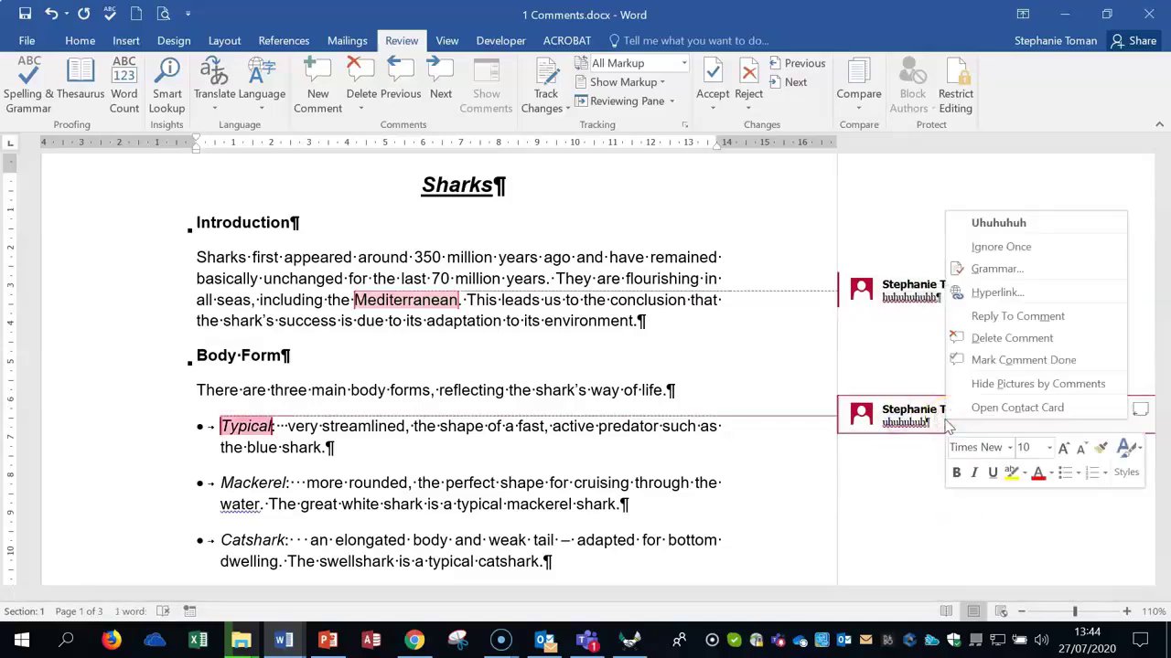
left_click(951, 298)
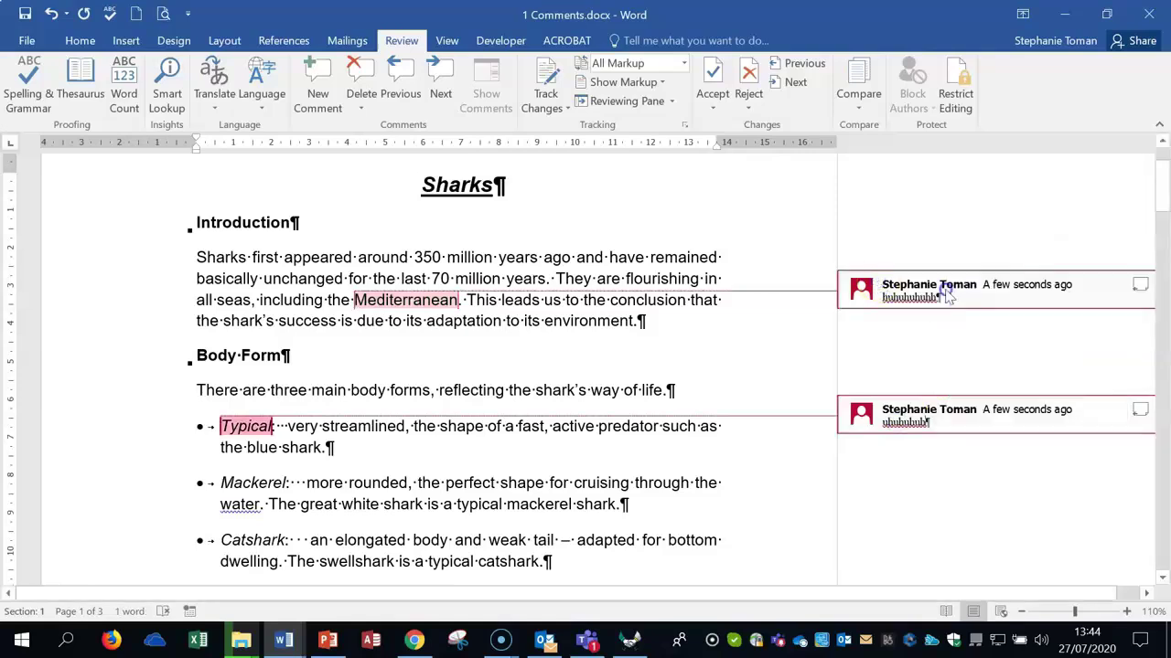
type("ijijijij")
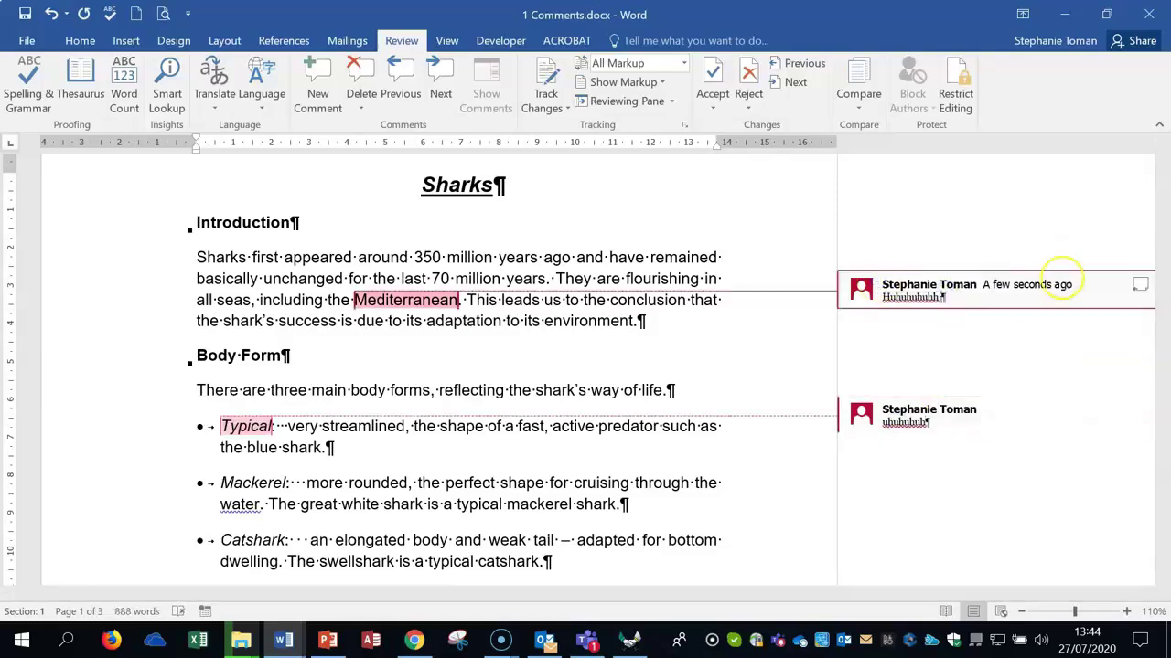
right_click(938, 423)
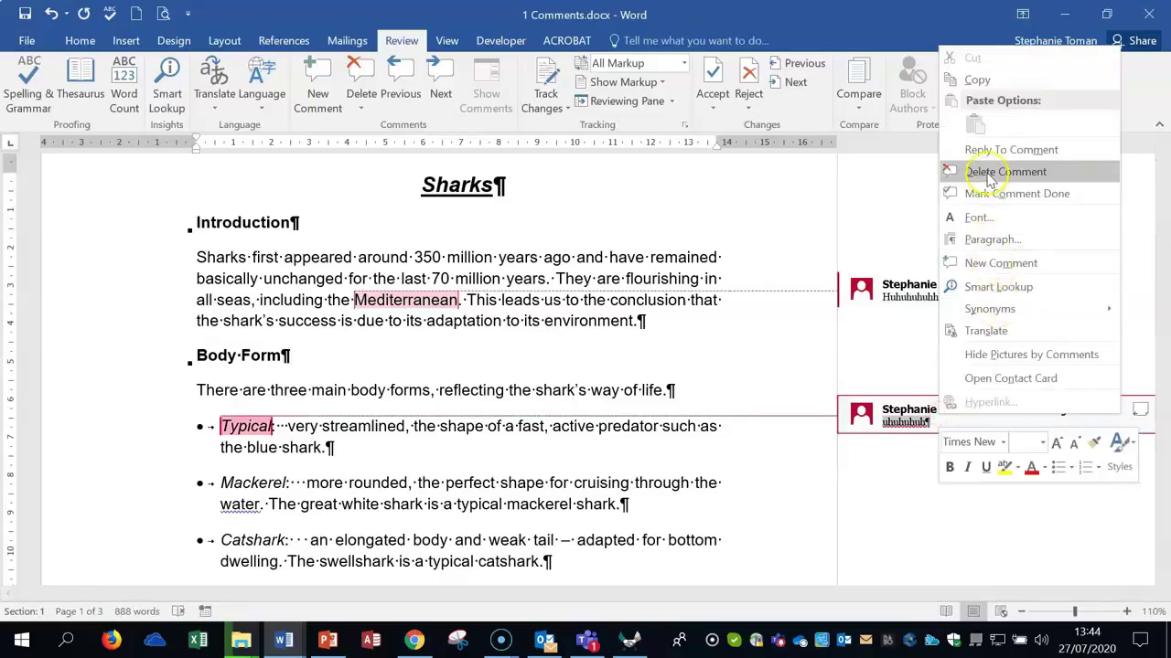
- Add a comment reading 'jjjjjj' on the word bottom in the Catshark bullet
left_click(360, 104)
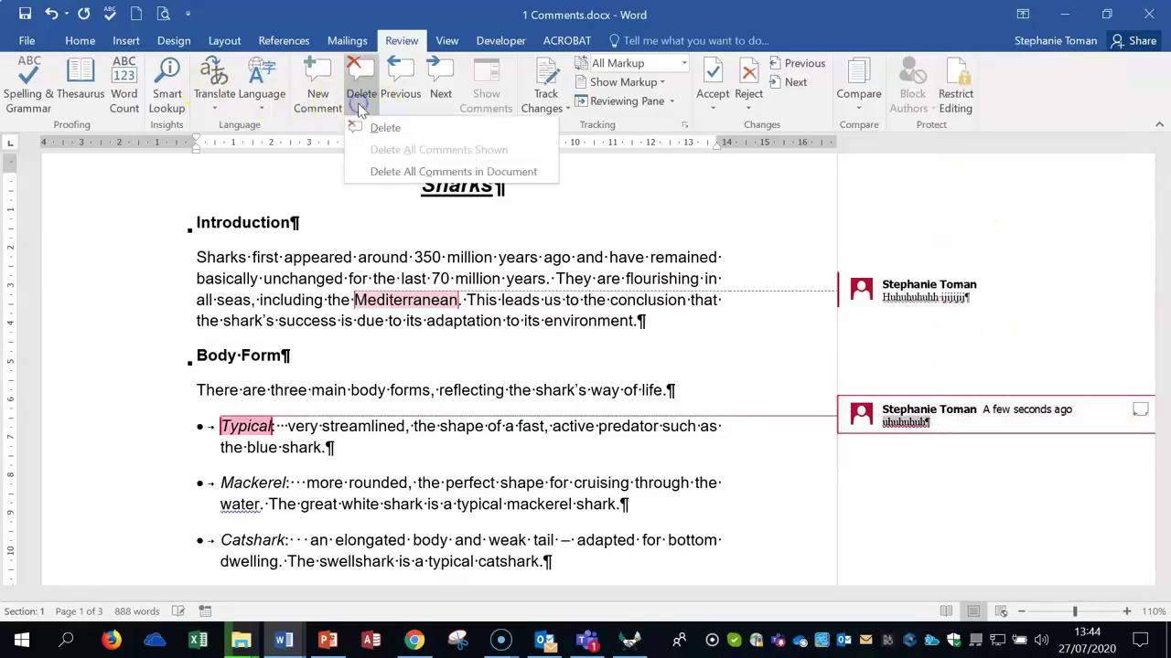
left_click(972, 496)
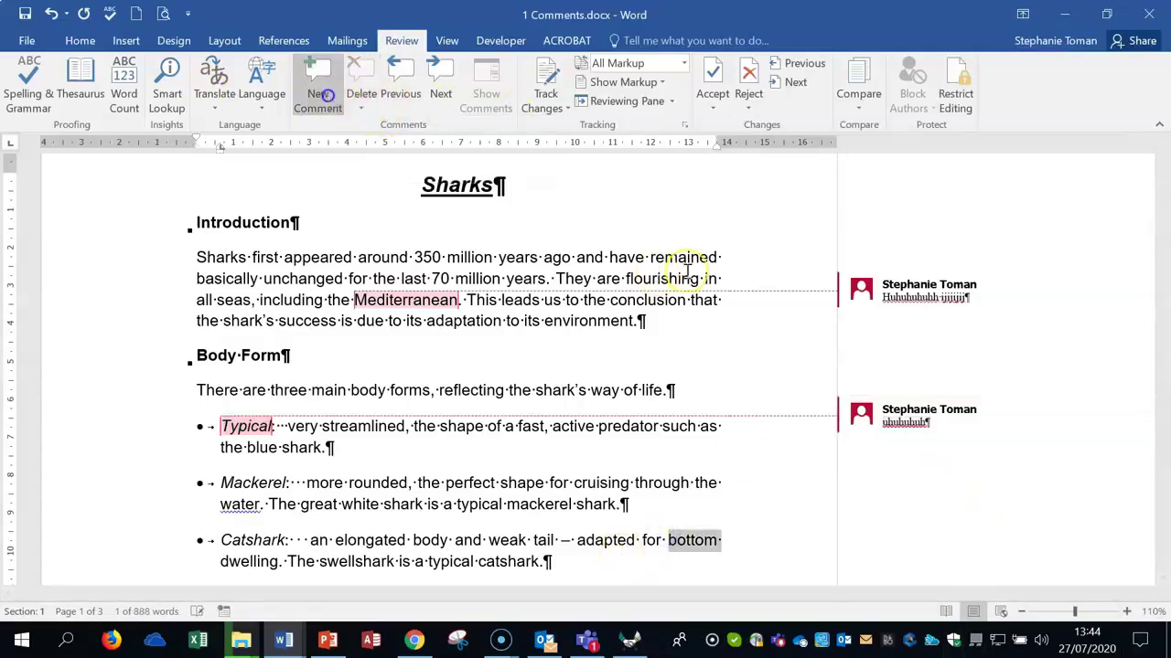
left_click(320, 94)
type("jjjjjj")
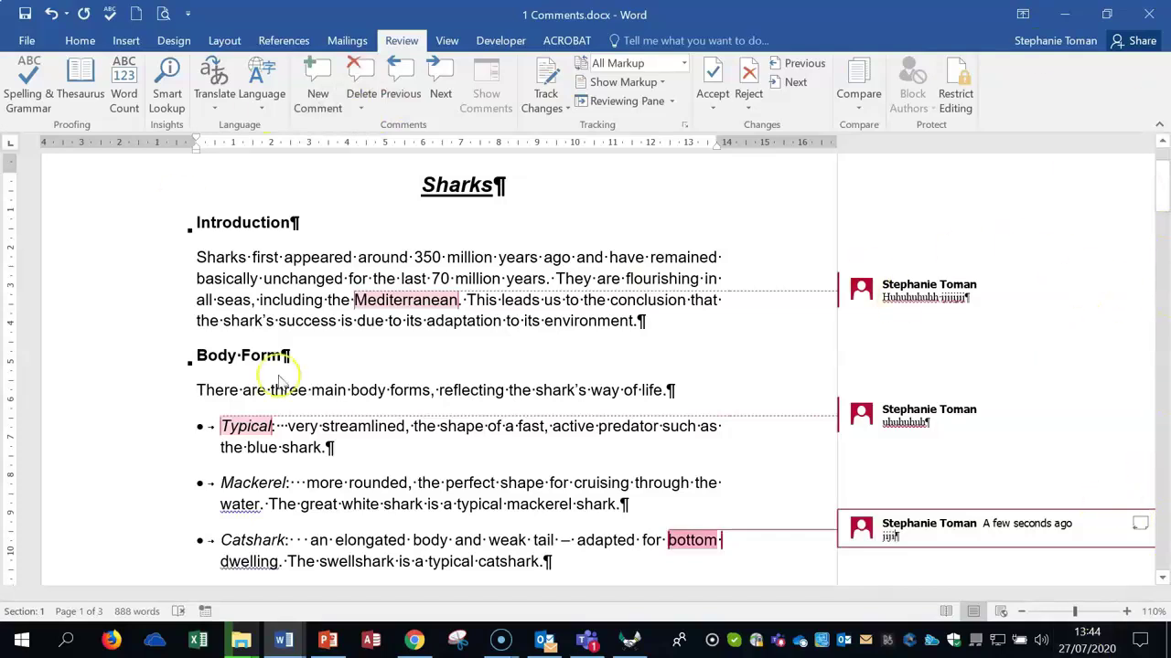
- Delete all comments in the document, undo to restore them, then close the document
left_click(905, 307)
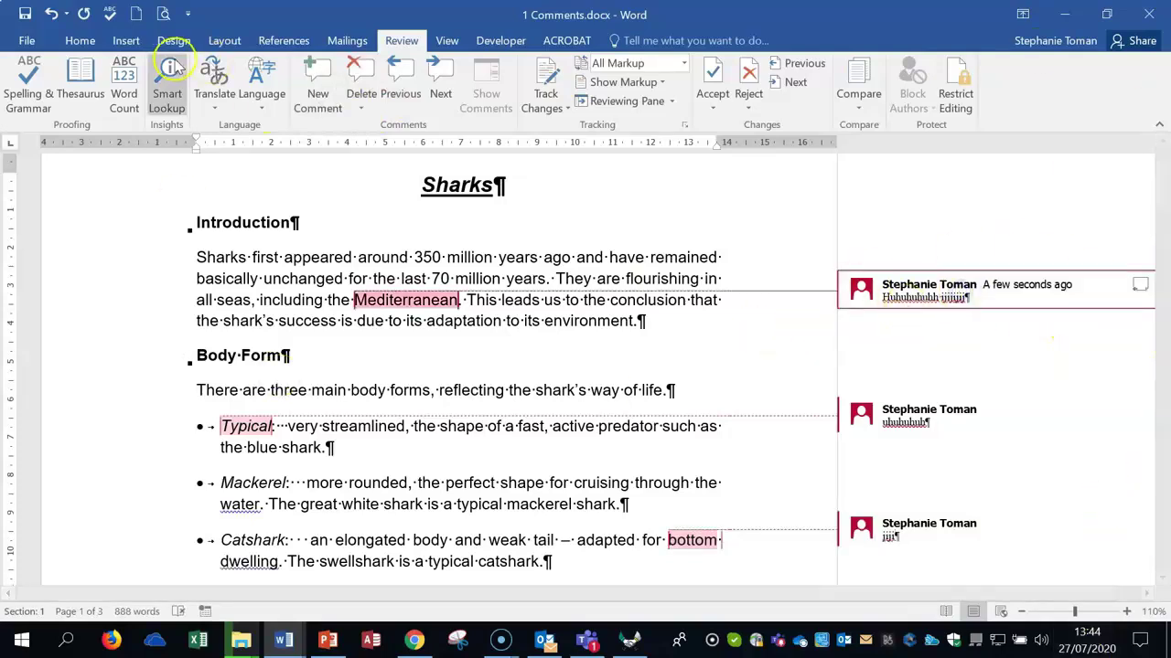
left_click(361, 103)
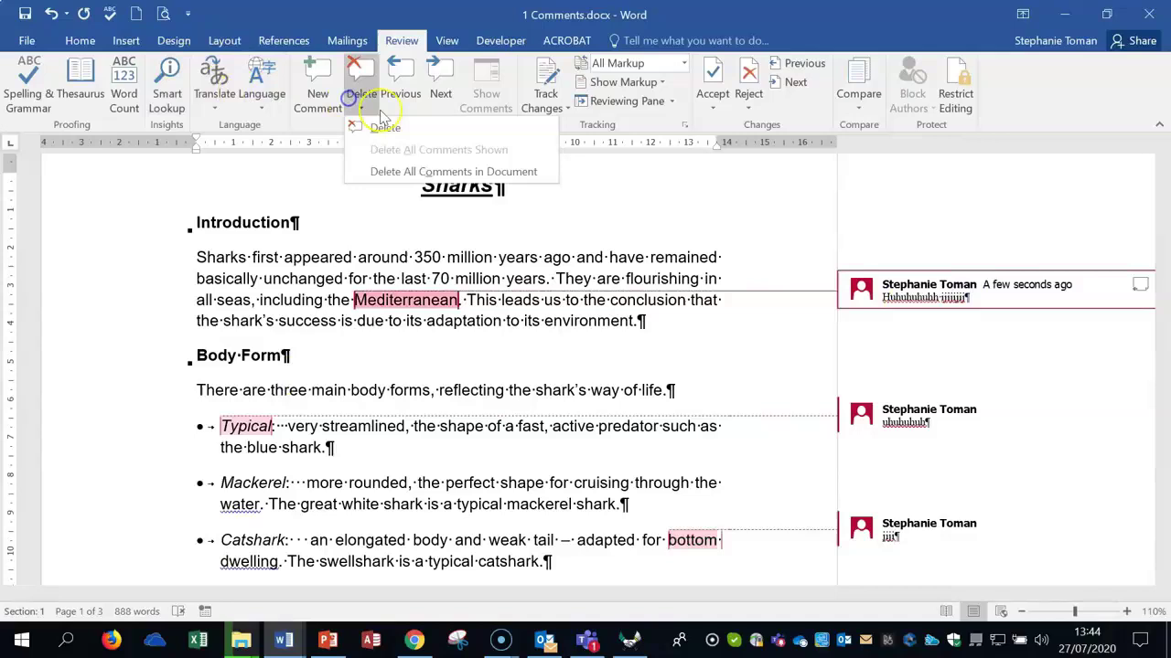
left_click(388, 174)
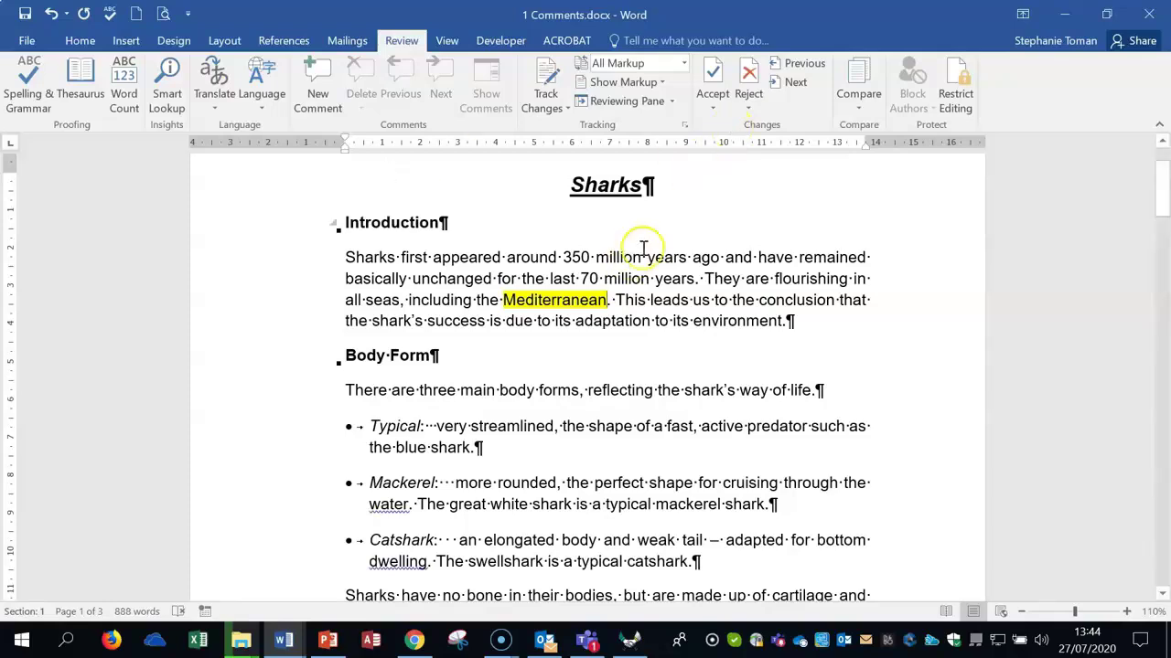
left_click(51, 13)
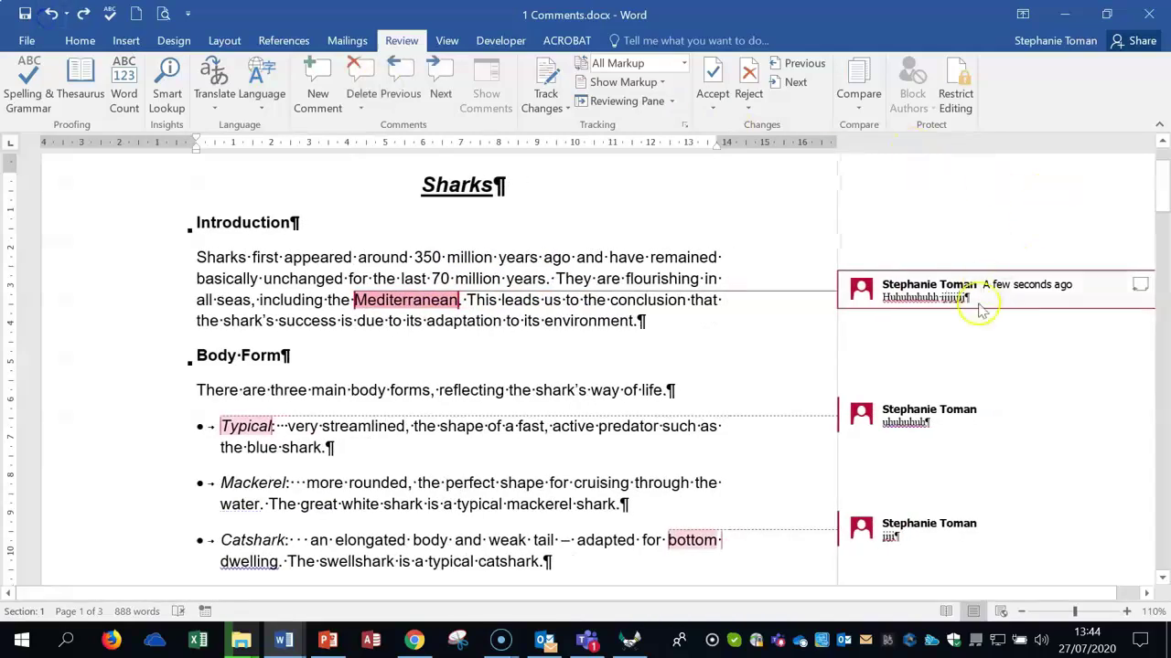
right_click(433, 302)
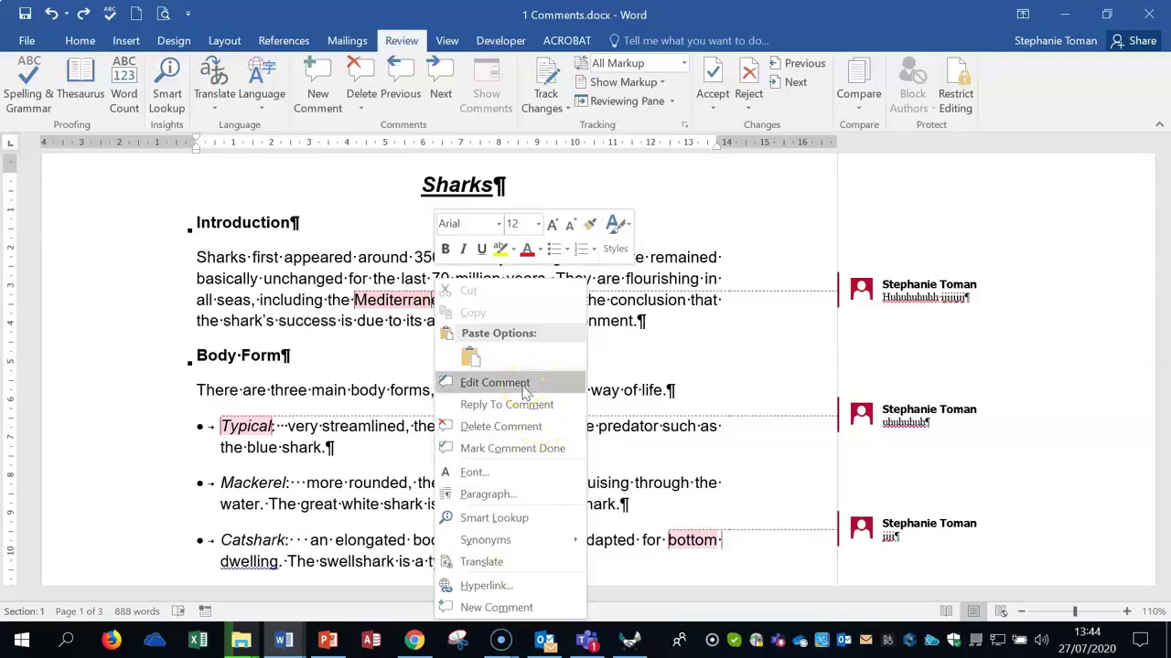
left_click(1149, 13)
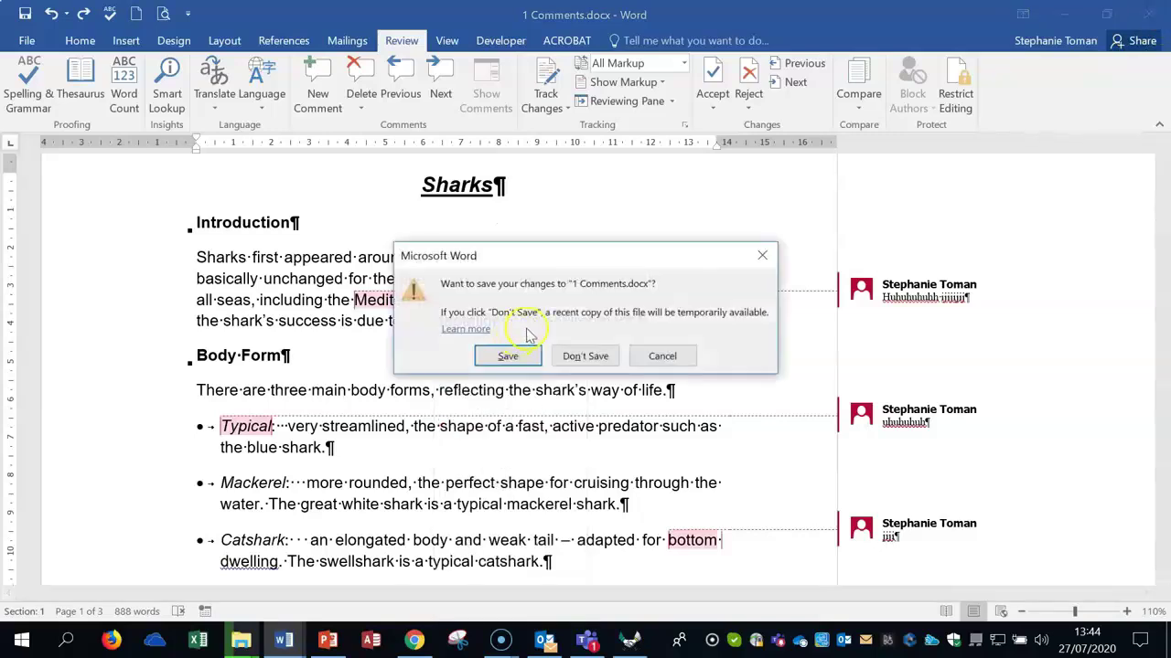
- Close 1 Comments.docx without saving, minimize the other Word window, and open 2 Tracking.docx
left_click(576, 356)
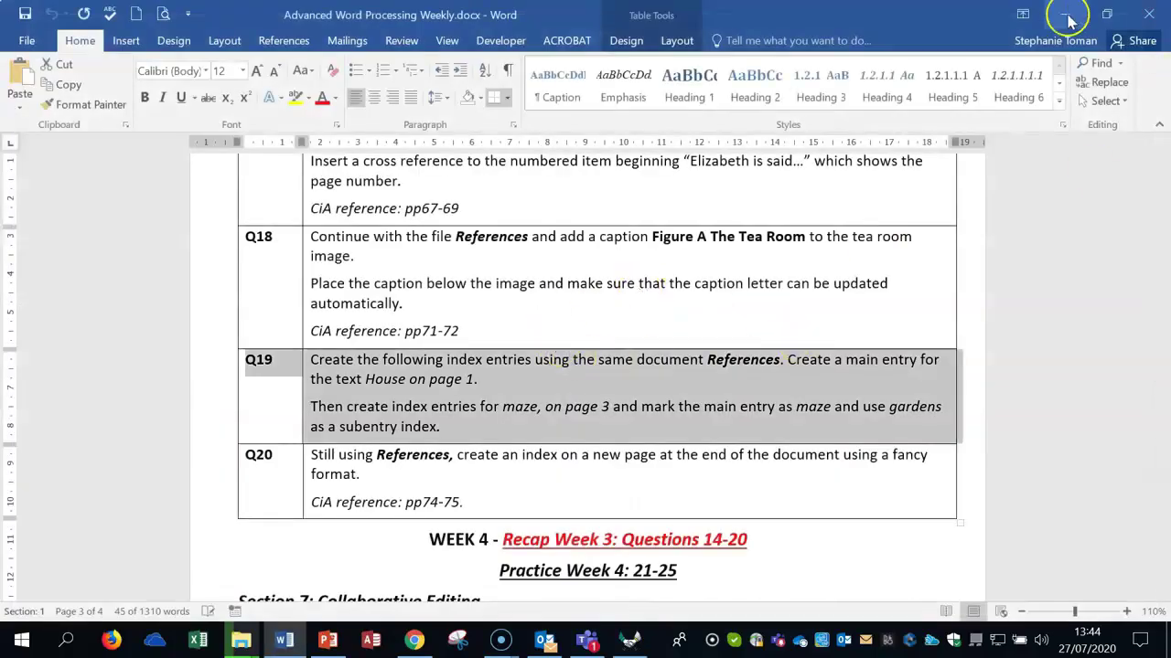
left_click(1064, 15)
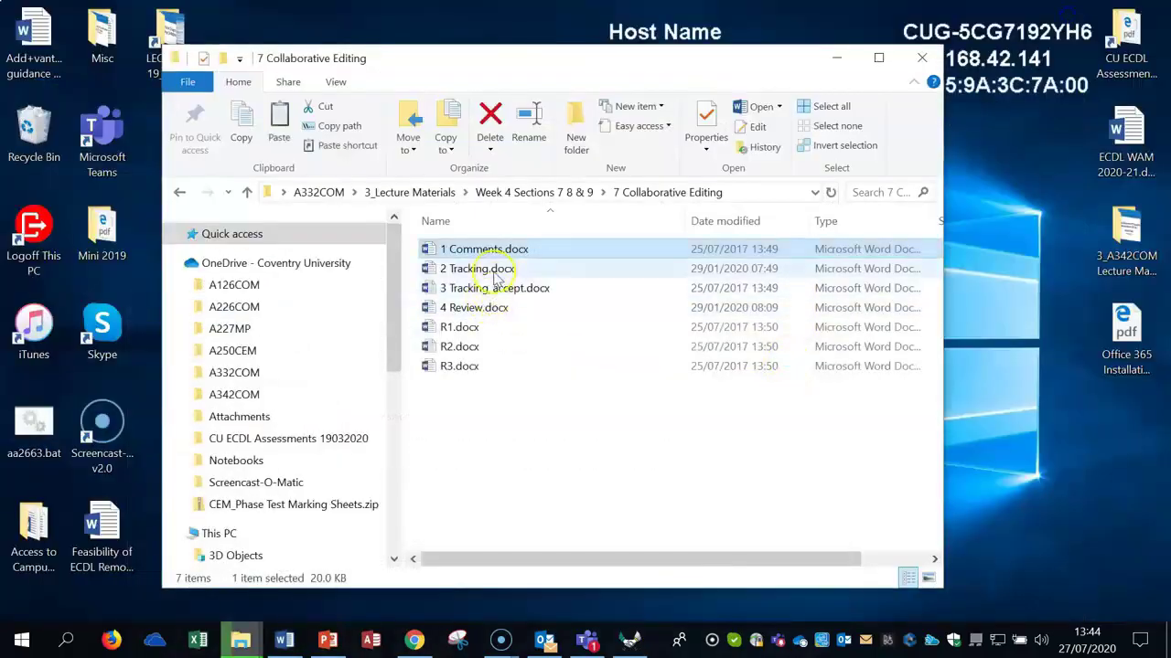
double_click(488, 271)
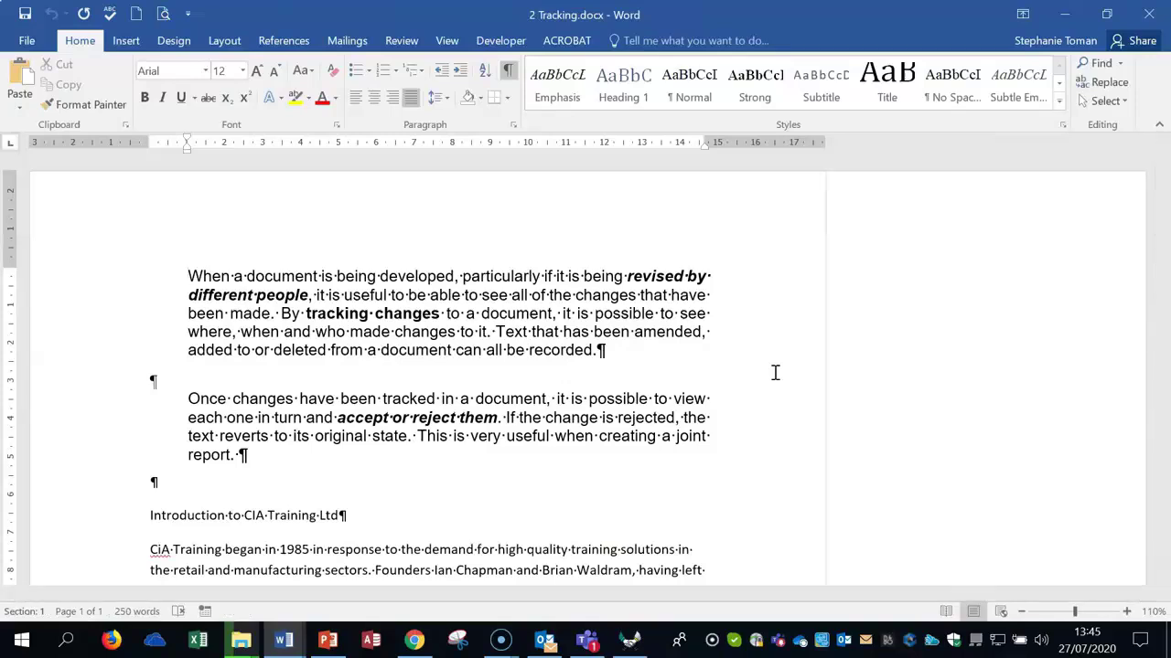
- Turn on Track Changes and delete 'possible' from the first paragraph as a tracked deletion
left_click(402, 40)
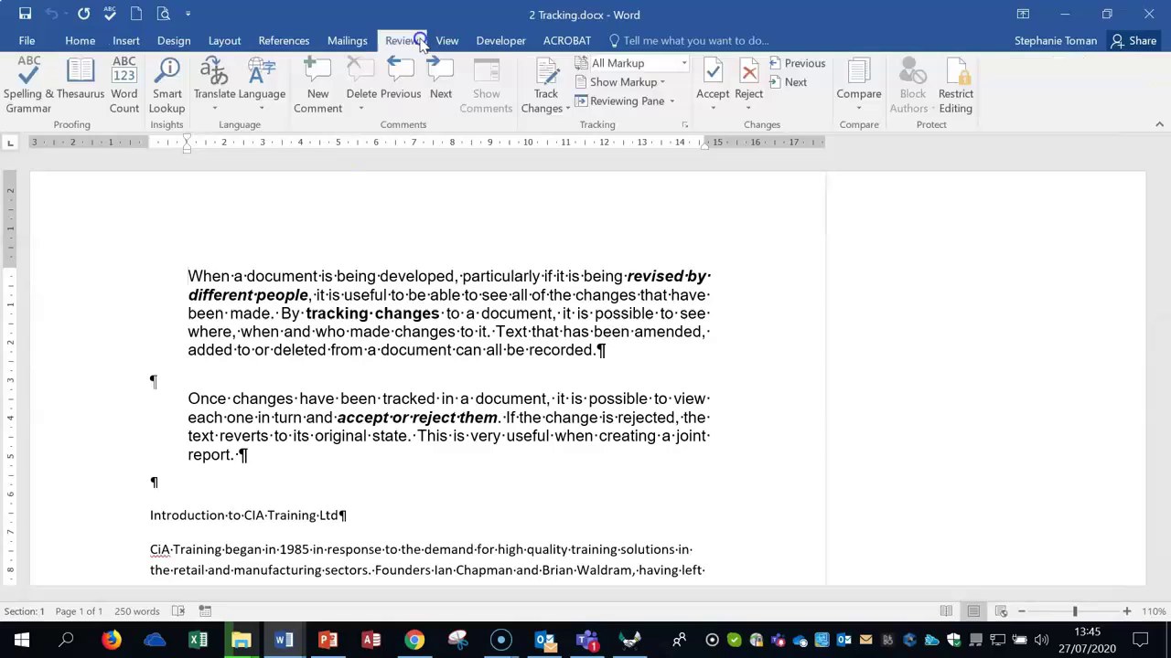
left_click(546, 98)
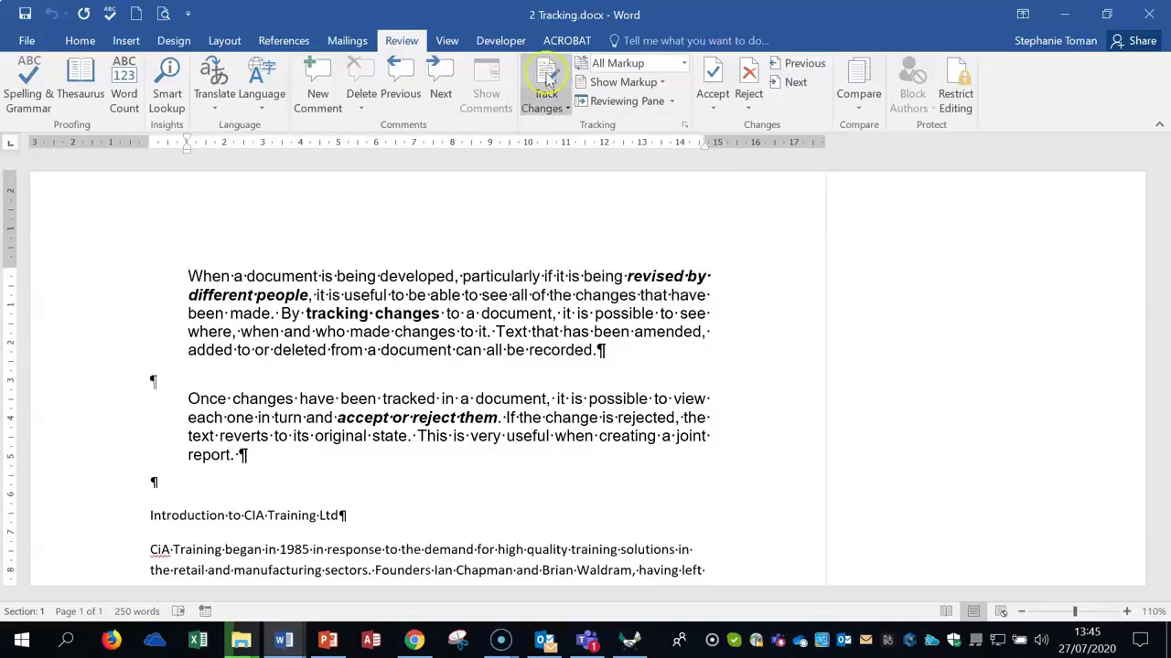
double_click(611, 315)
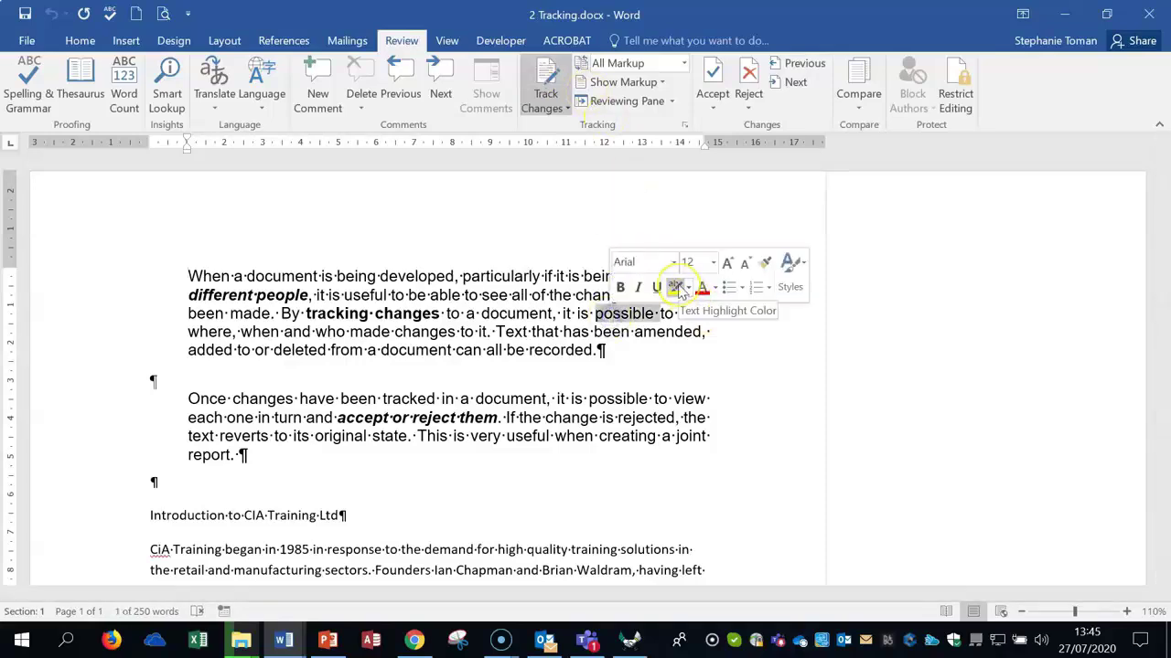
key("Delete")
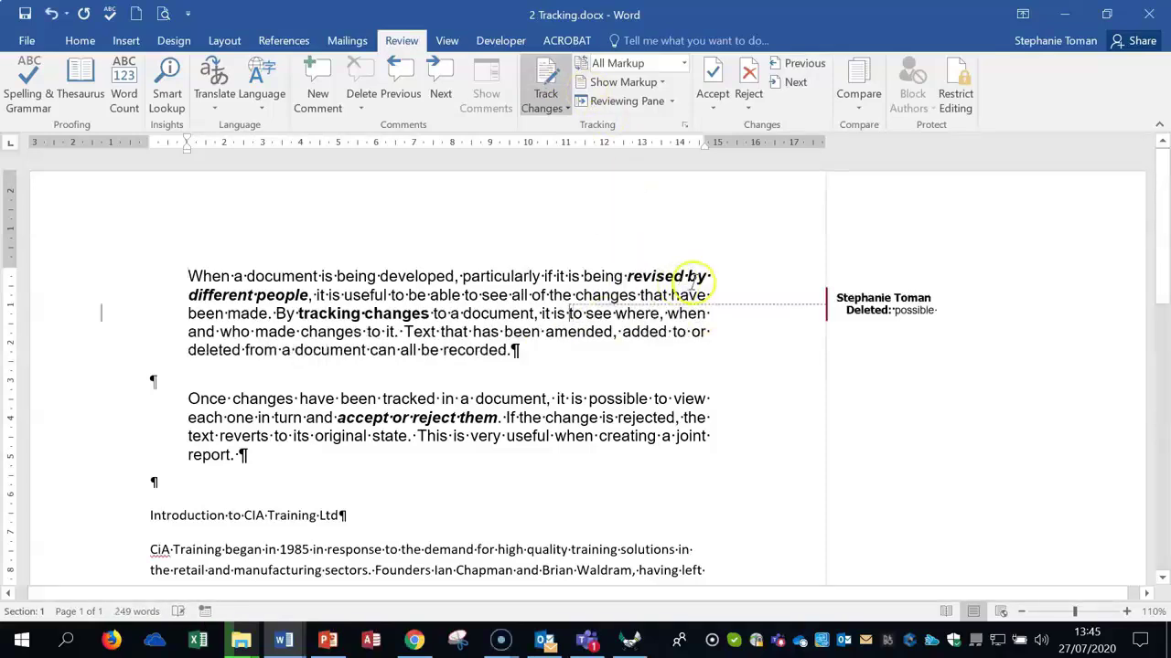
left_click(869, 324)
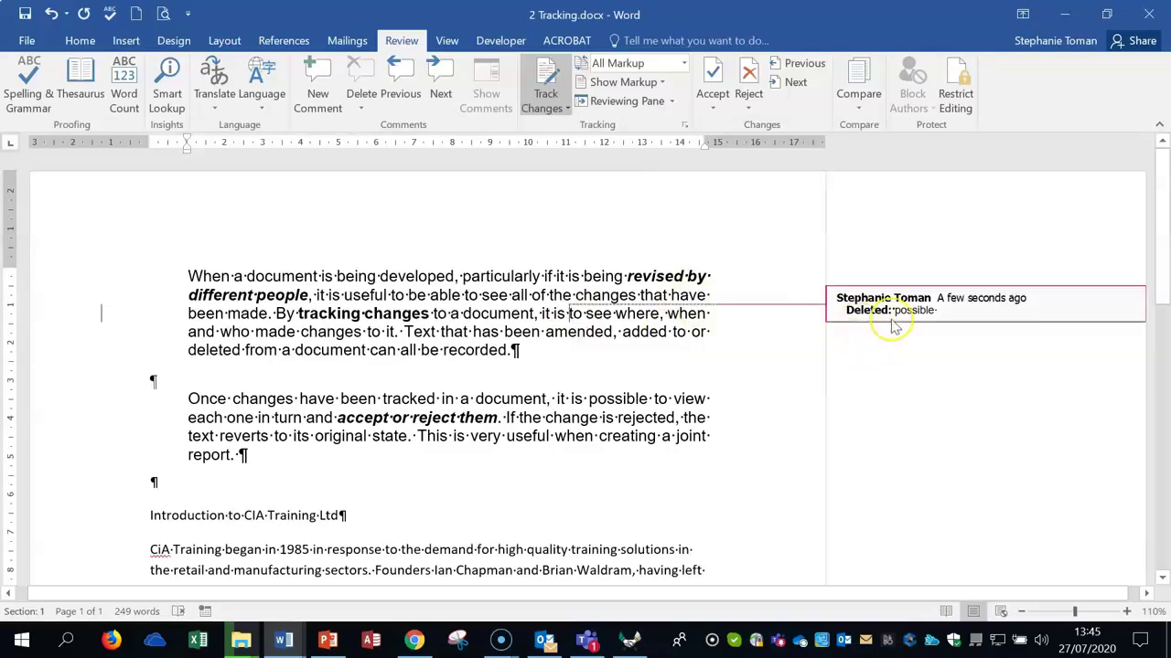
- Set markup balloons to Show All Revisions Inline, then browse the markup view options
left_click(671, 103)
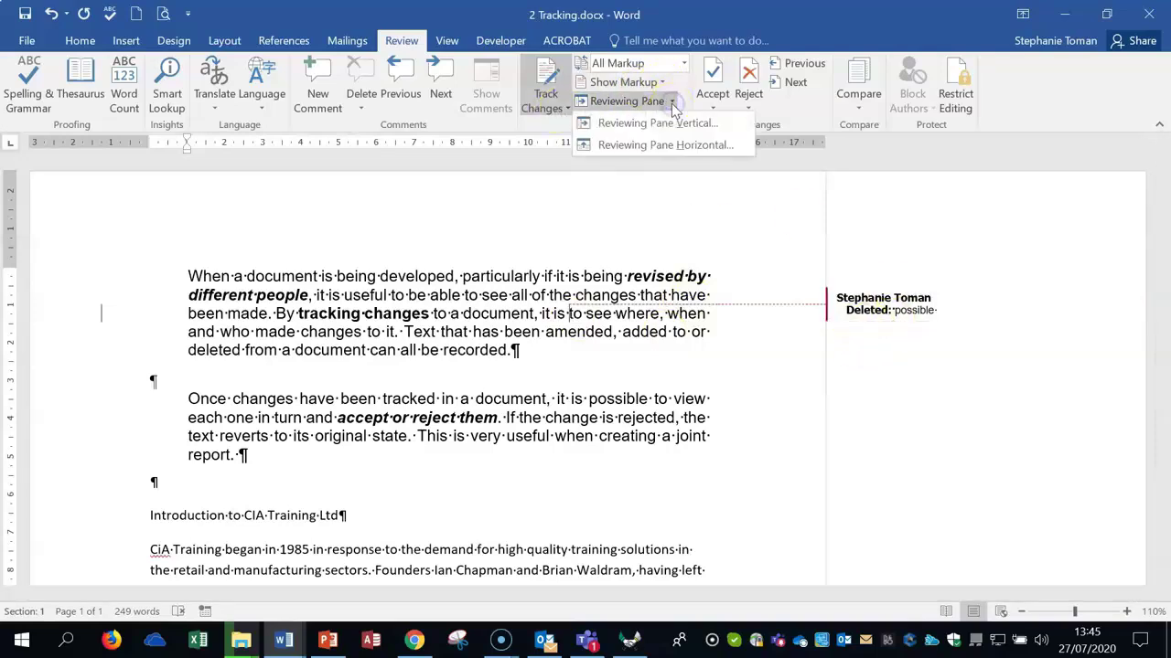
left_click(643, 82)
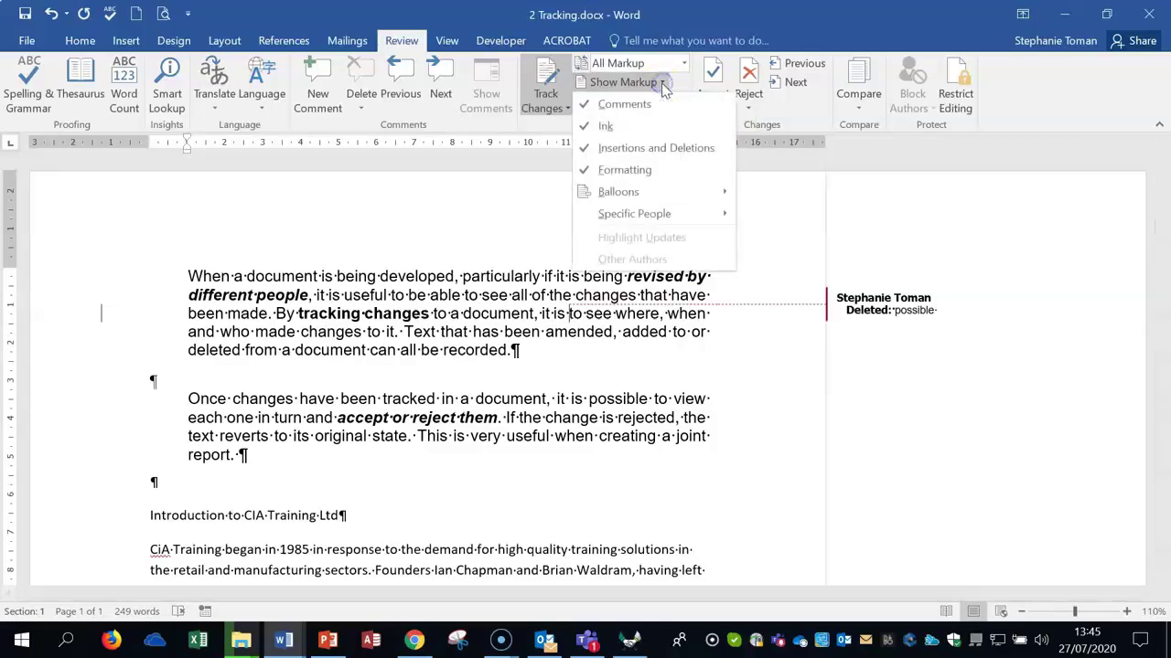
mouse_move(684, 195)
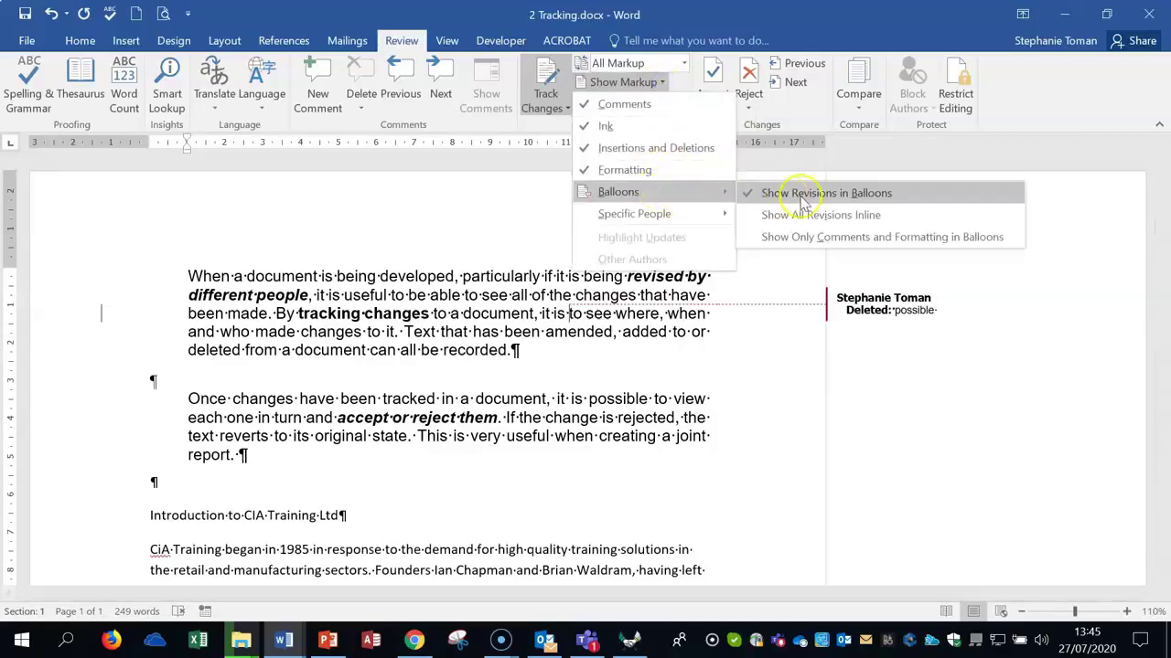
left_click(783, 215)
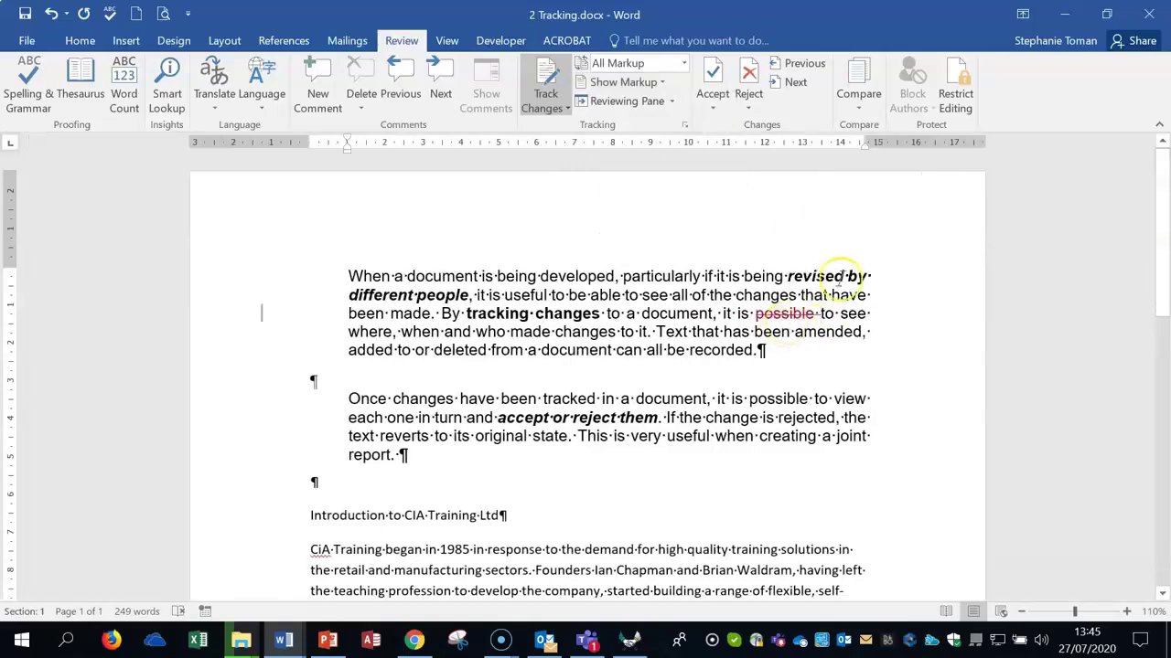
left_click(660, 83)
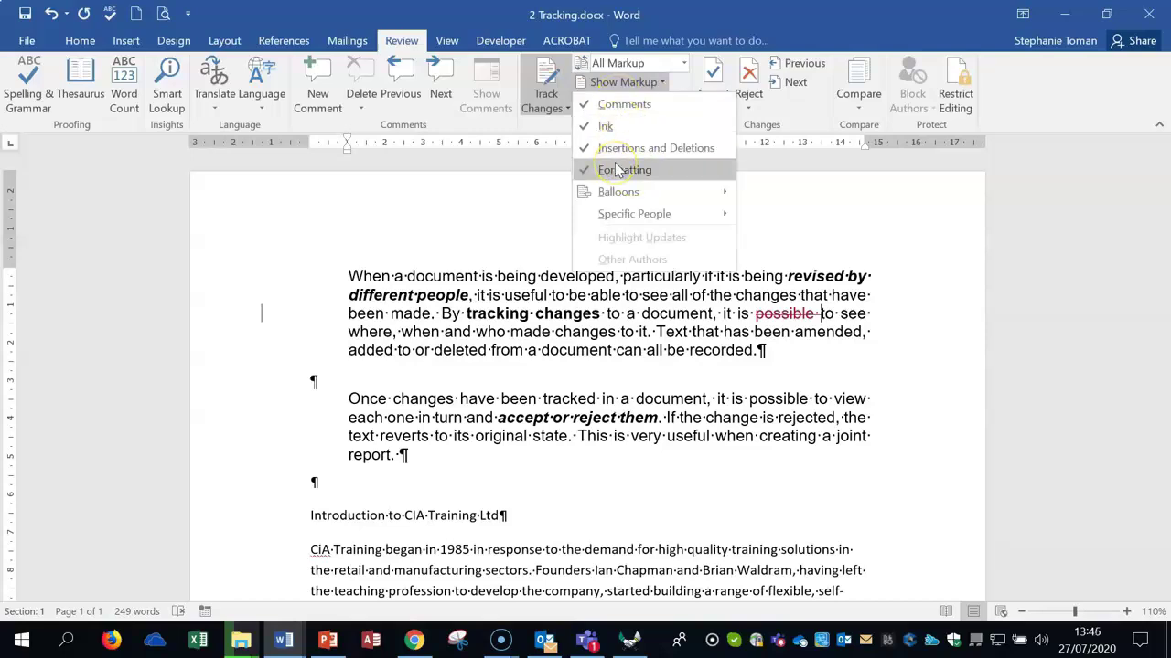
mouse_move(657, 218)
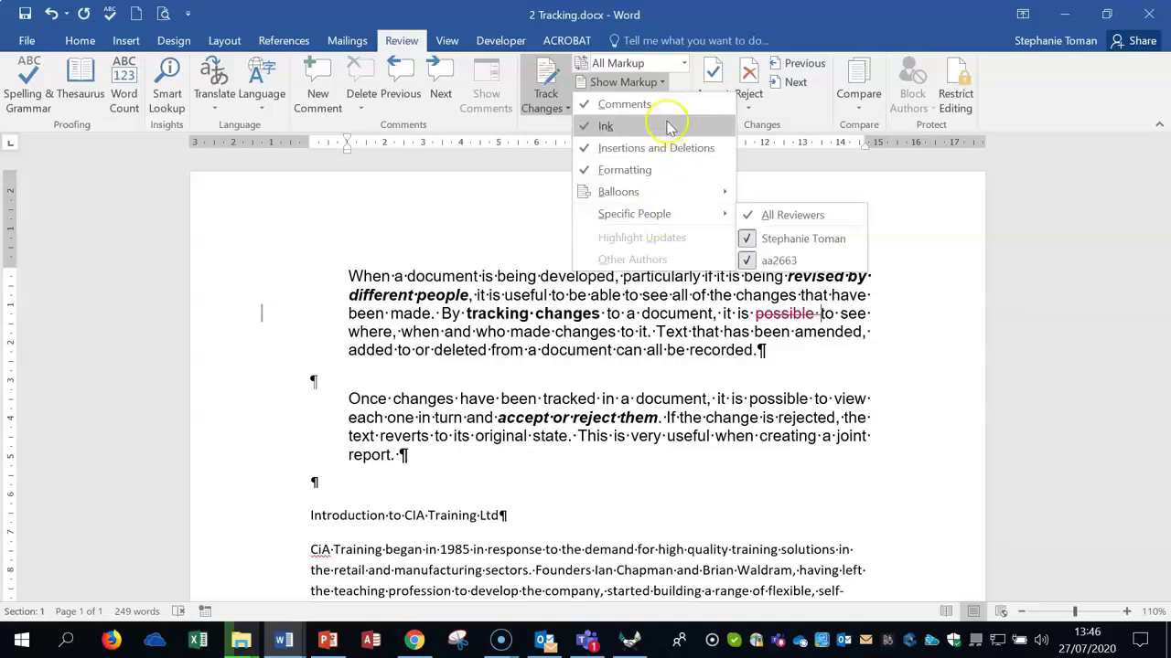
left_click(684, 64)
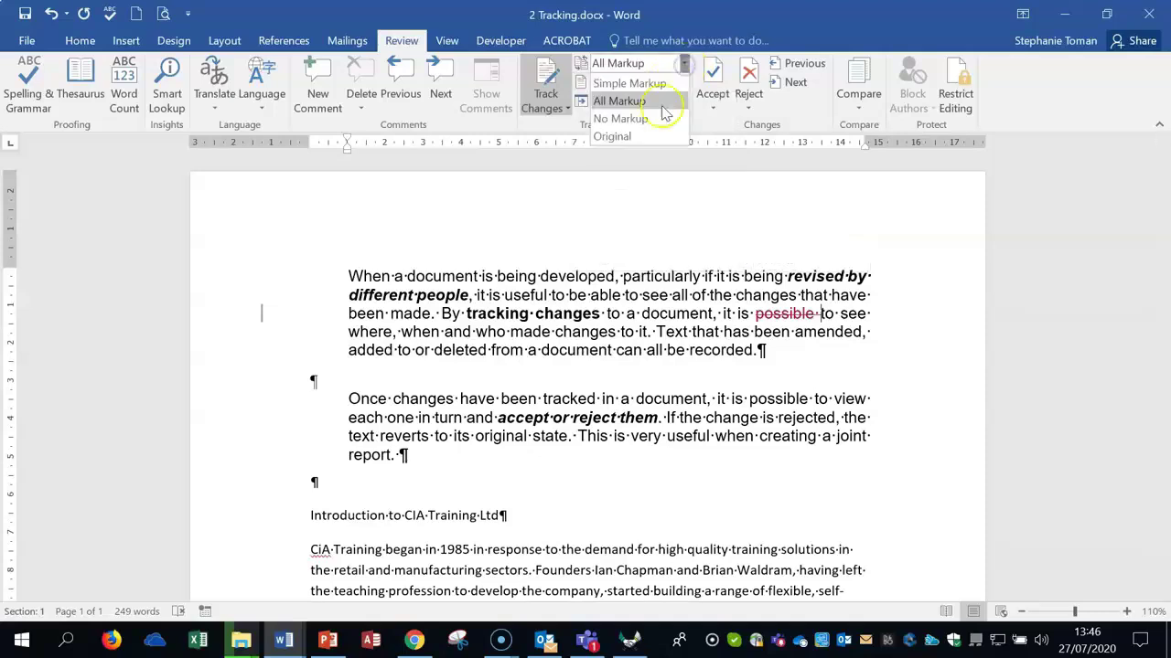
- Switch the markup view to Original, then back to All Markup
left_click(638, 137)
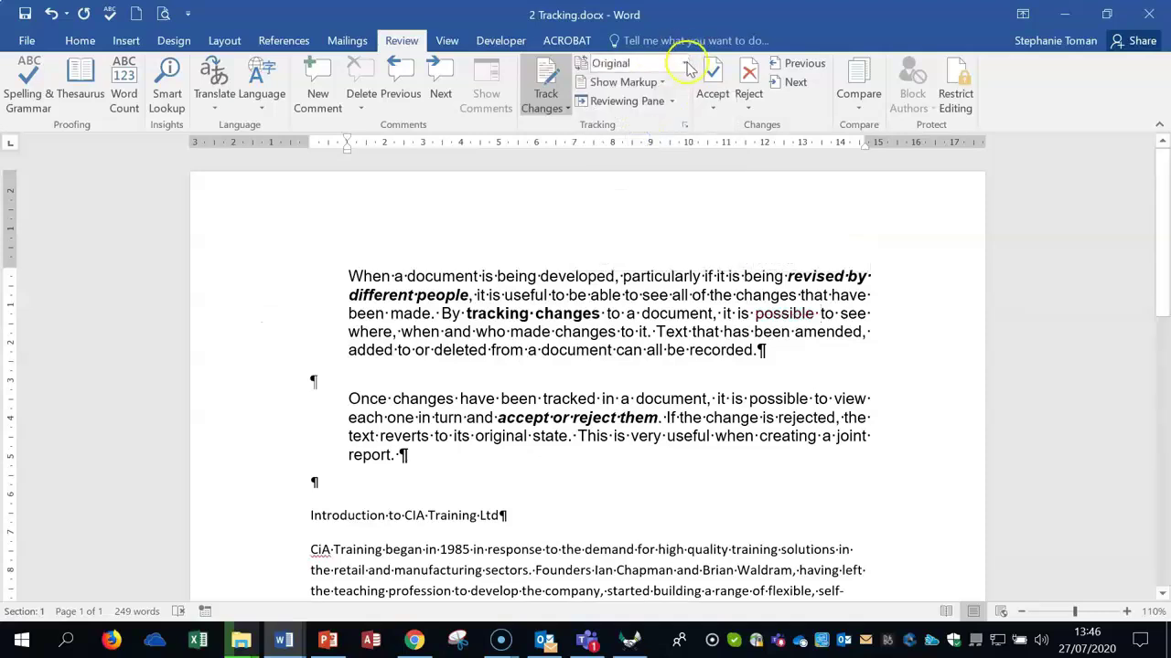
left_click(684, 64)
left_click(624, 101)
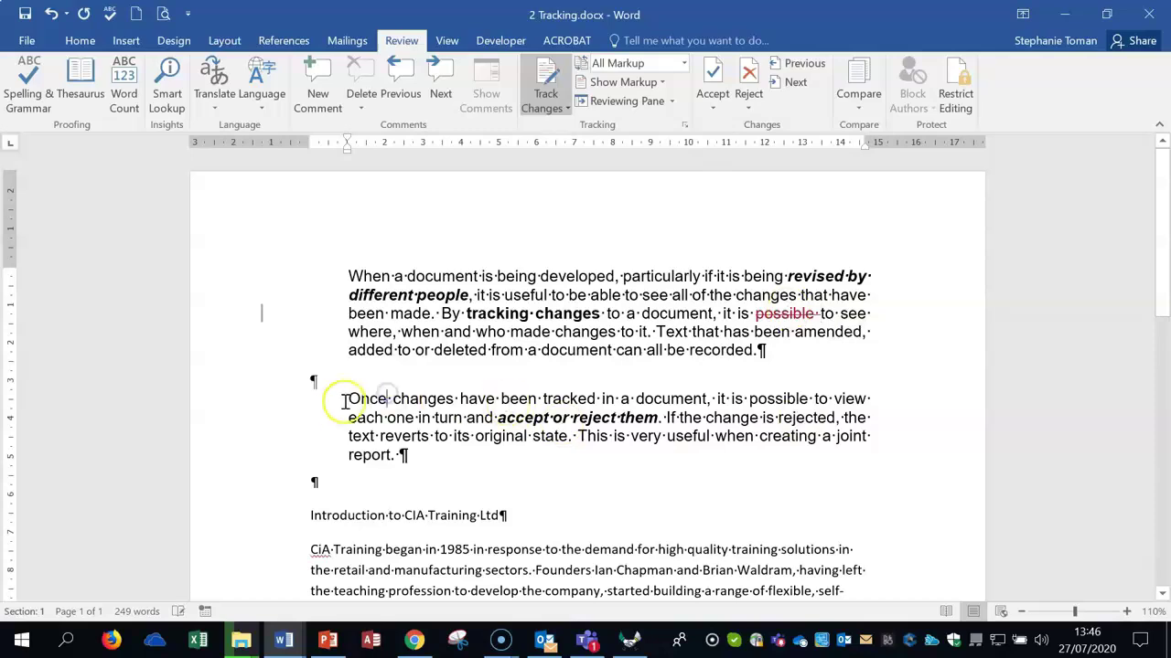
- Delete the second paragraph, 'Once changes have been tracked…', as a tracked change
left_click_drag(351, 399, 424, 445)
key("Delete")
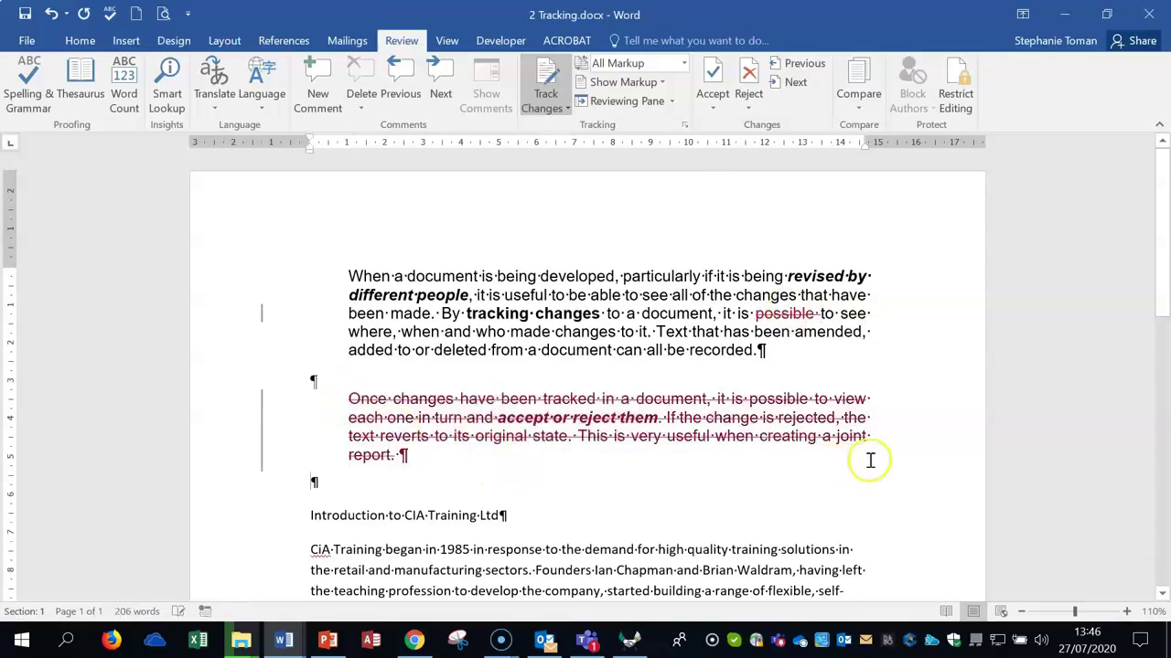
scroll(805, 449, "down", 5)
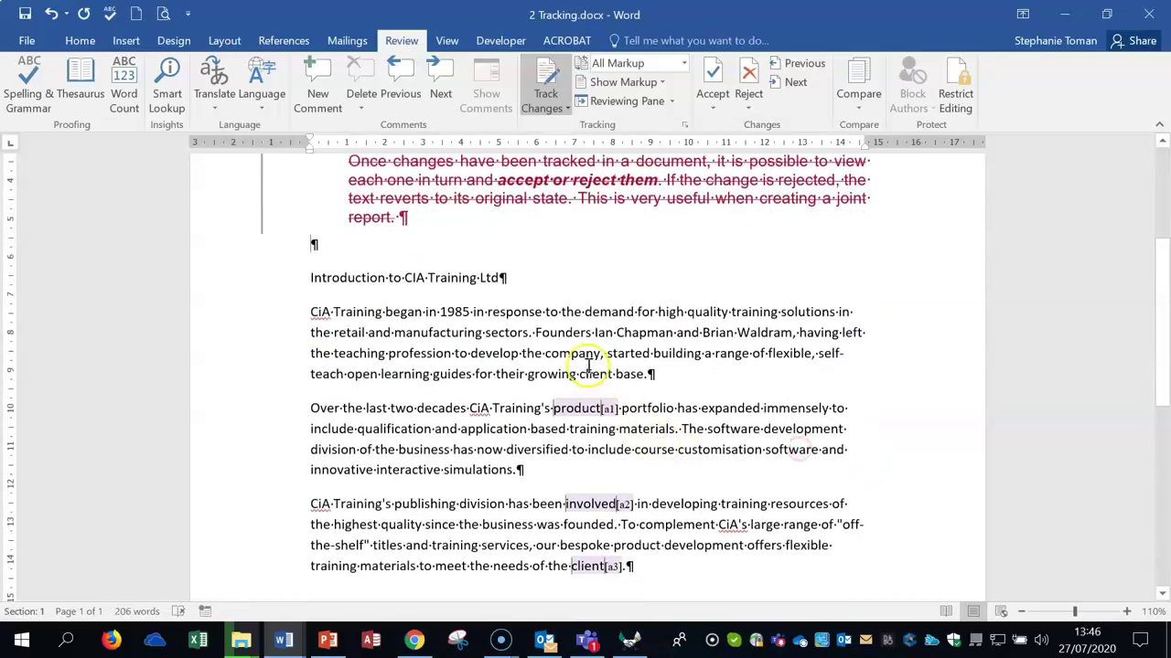
- Replace the word 'company' with 'organising' as a tracked change
double_click(577, 355)
type("organising")
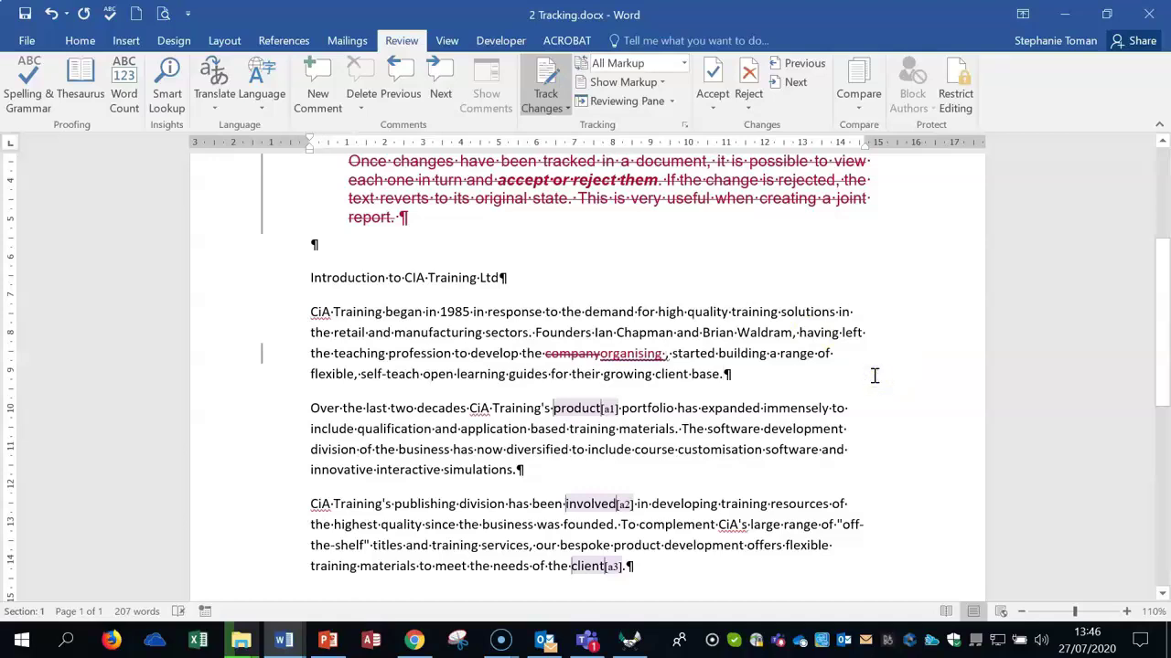
left_click(665, 354)
scroll(761, 326, "down", 1)
key("BackSpace")
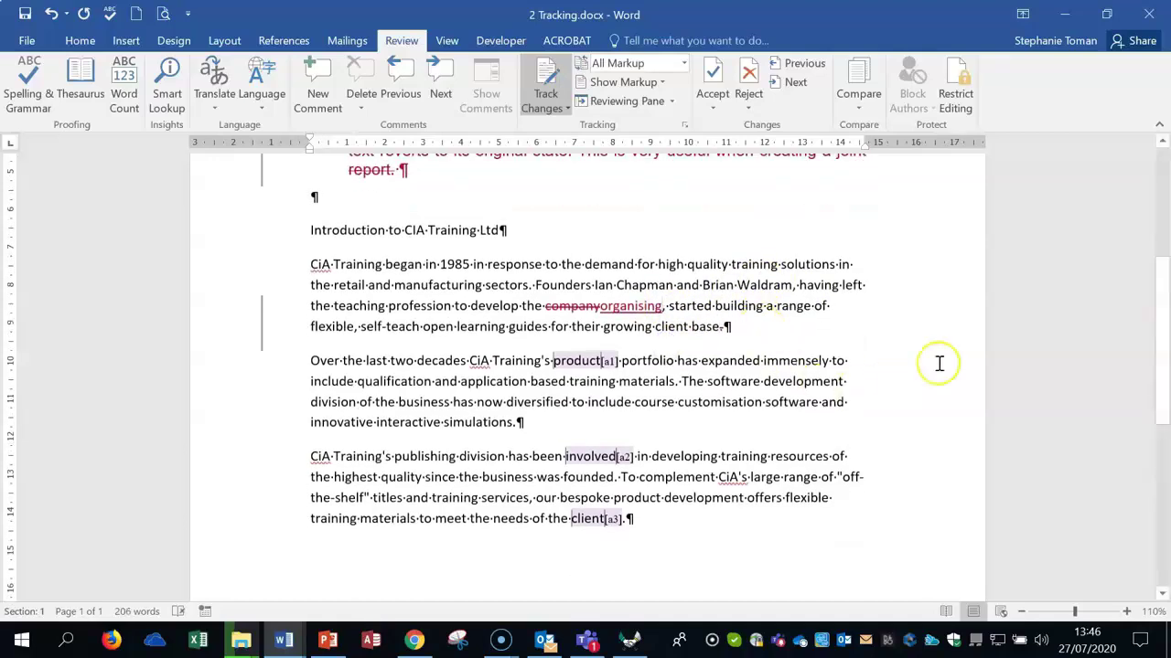
left_click(891, 352)
scroll(920, 353, "down", 1)
scroll(920, 352, "up", 4)
scroll(885, 381, "up", 1)
left_click(885, 377)
scroll(884, 378, "up", 1)
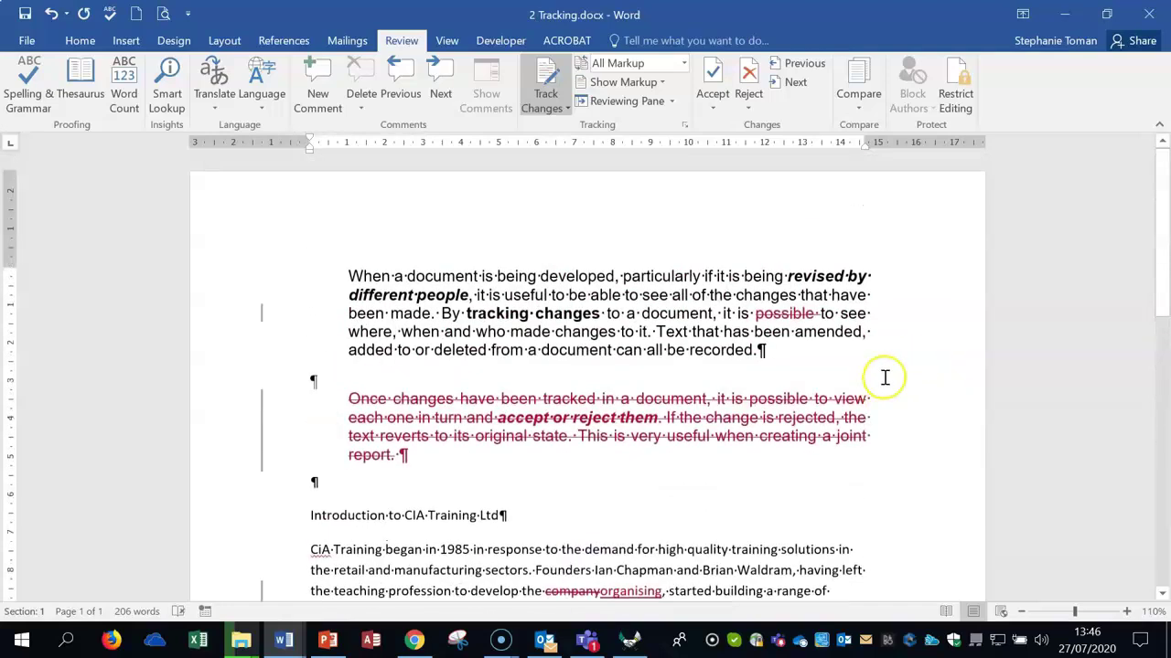
- Delete the 'Introduction to CIA Training Ltd' heading as a tracked change, then turn tracking off
left_click(309, 516)
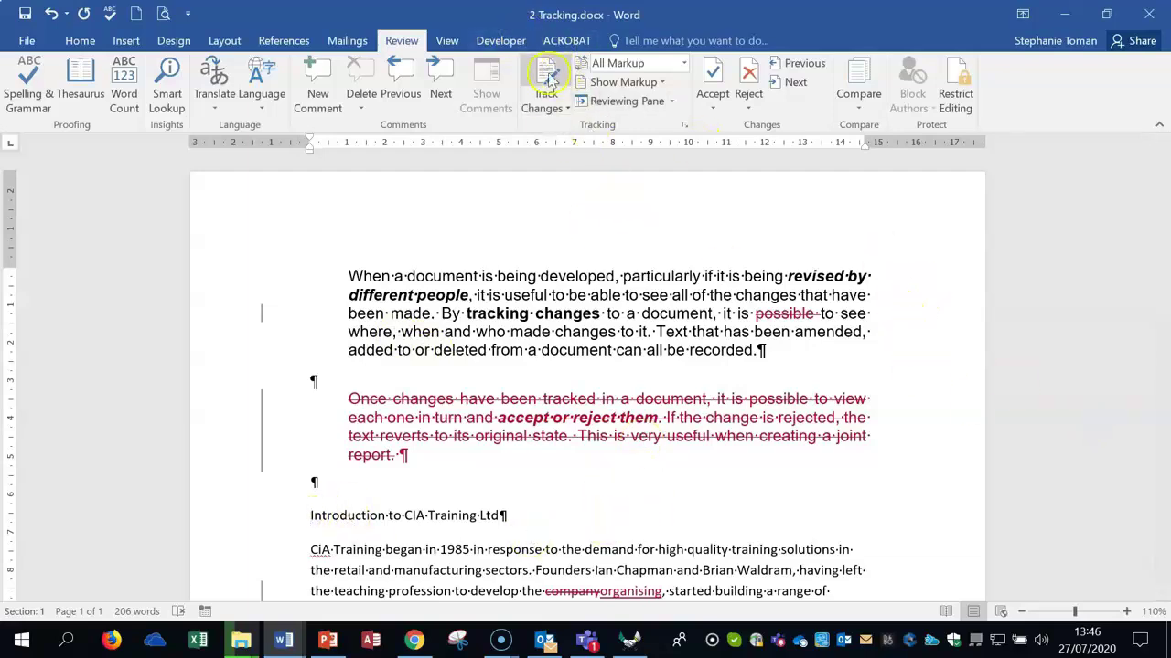
left_click(547, 82)
left_click_drag(331, 517, 534, 516)
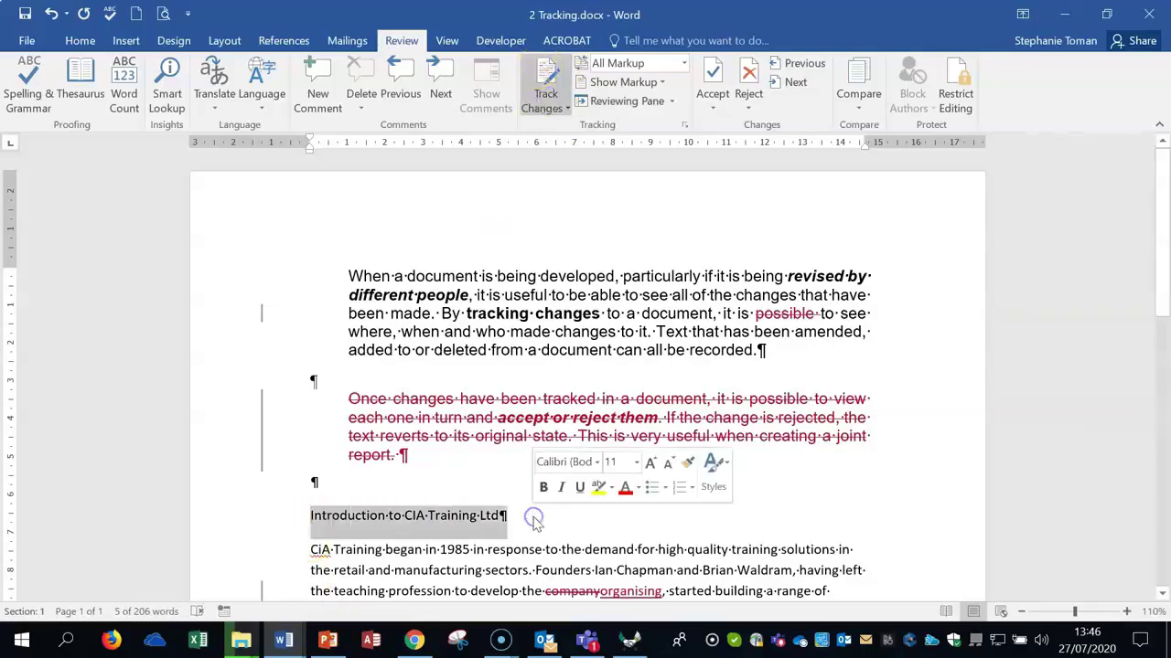
key("Delete")
left_click(547, 78)
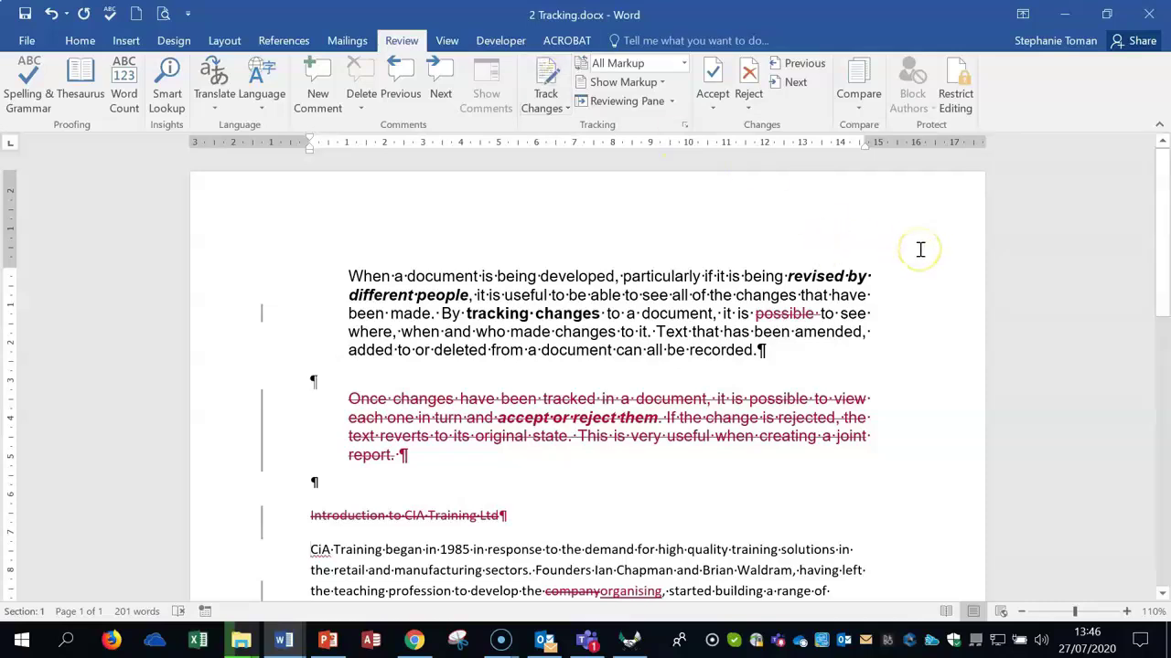
left_click(955, 415)
scroll(955, 416, "down", 3)
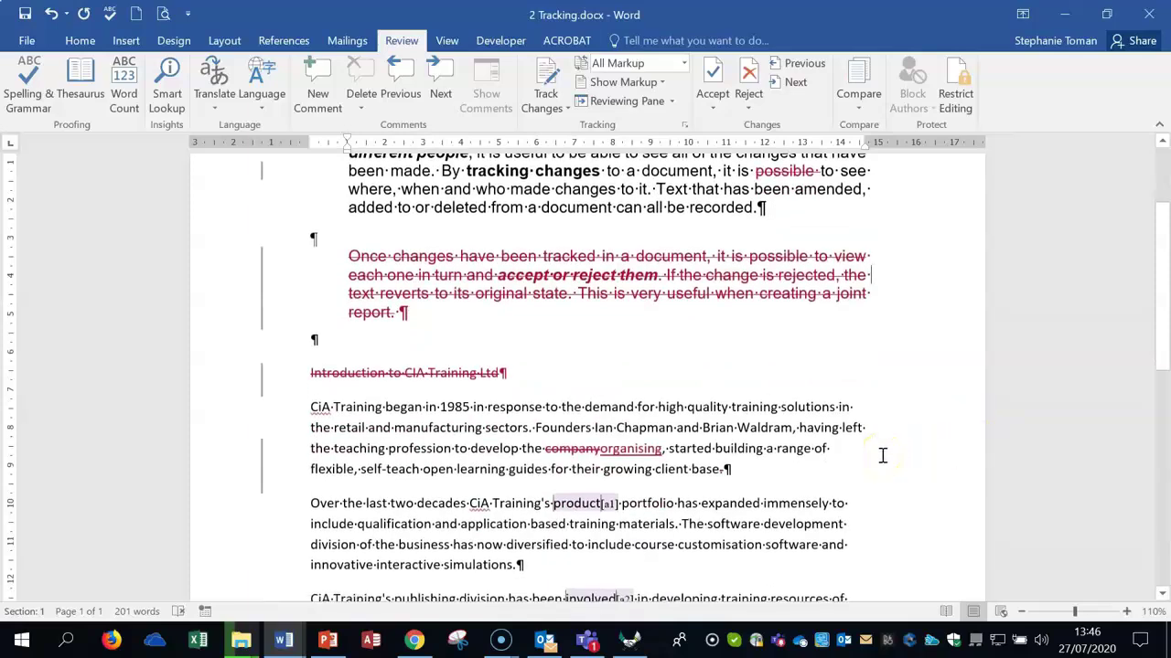
- Accept the second paragraph's deletion and reject the heading deletion to restore 'Introduction to CIA Training Ltd'
scroll(882, 456, "up", 3)
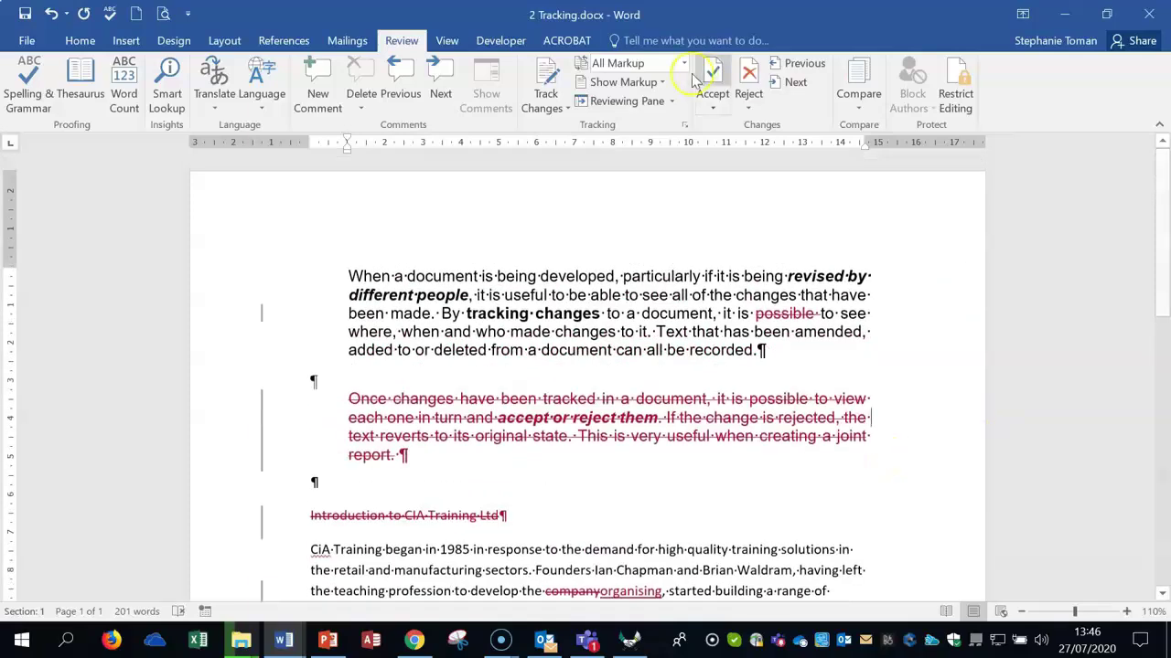
left_click(714, 108)
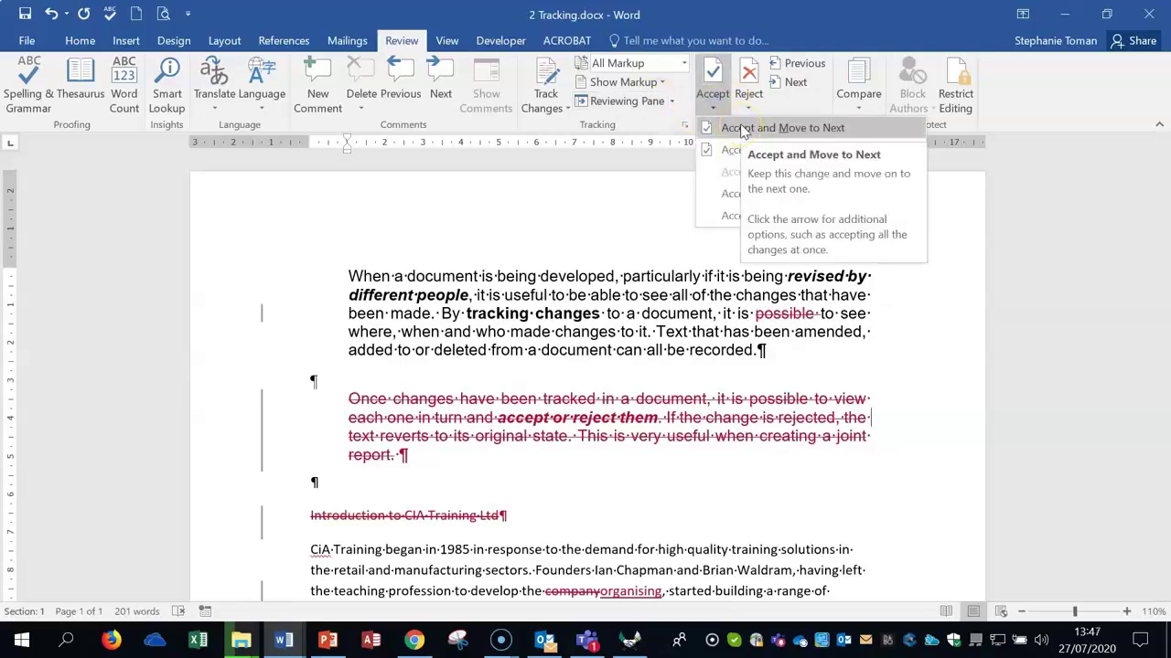
left_click(742, 129)
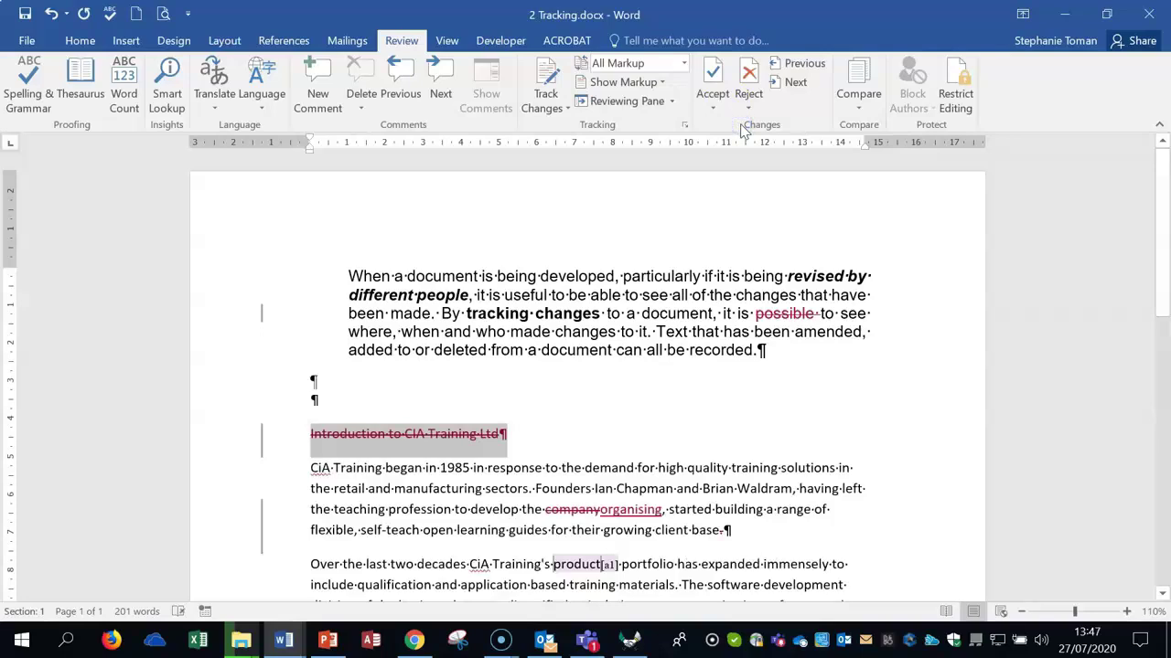
left_click(748, 111)
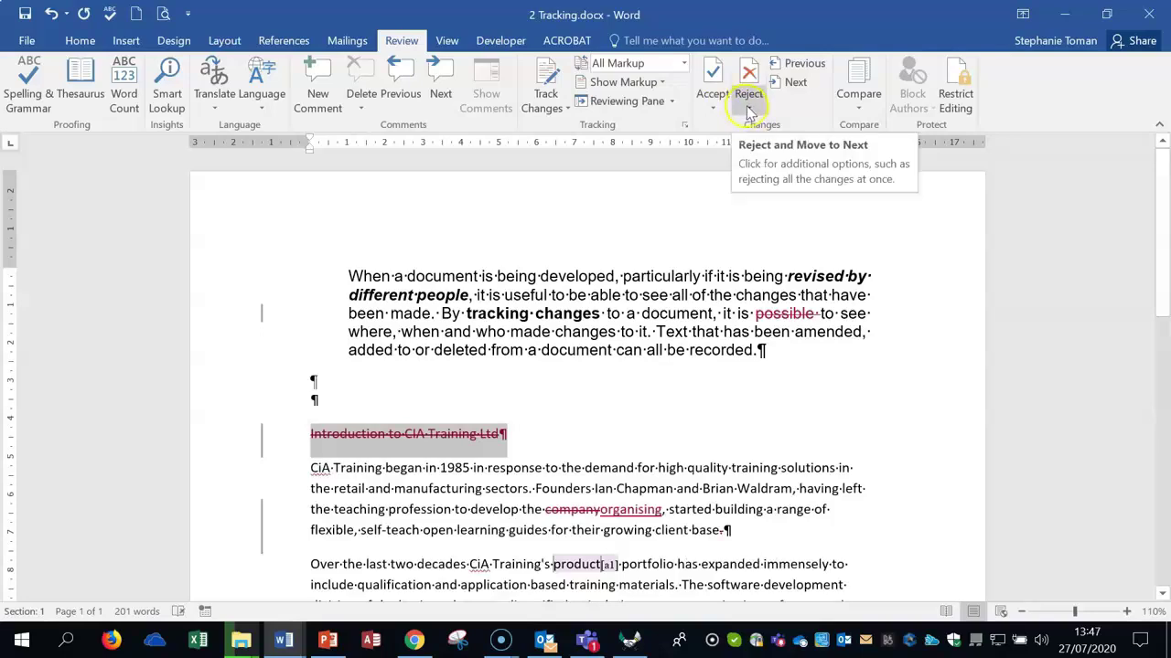
left_click(748, 112)
left_click(776, 124)
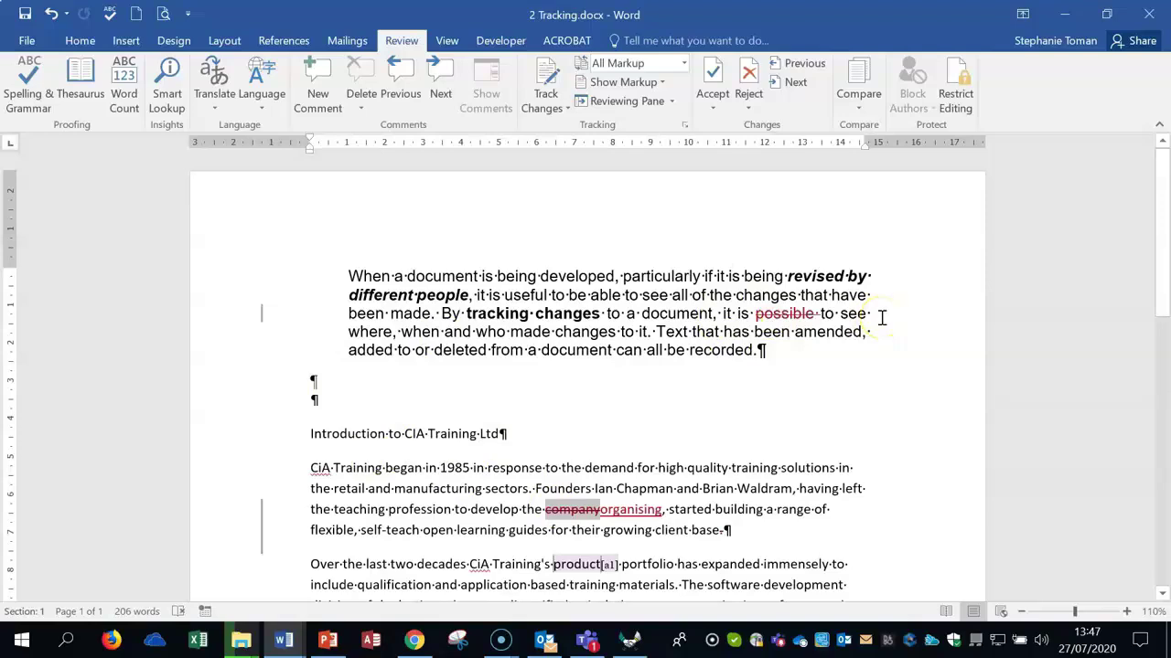
left_click(972, 423)
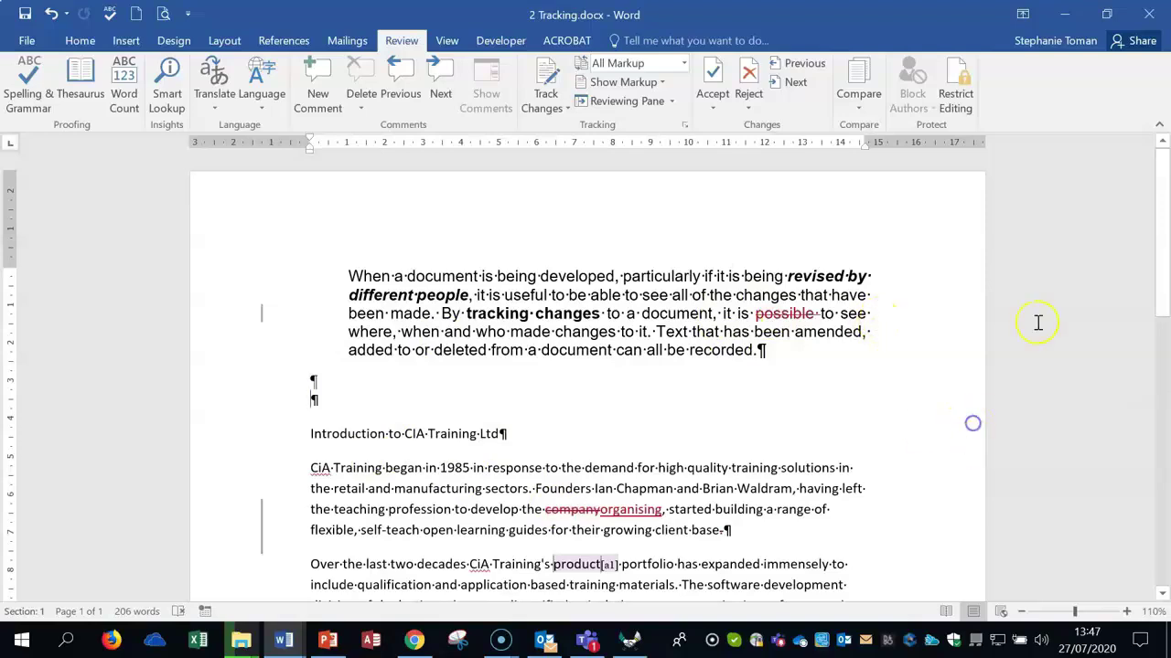
- Close 2 Tracking.docx without saving, close the other Word document, and open 3 Tracking_accept.docx
left_click(1147, 14)
left_click(586, 356)
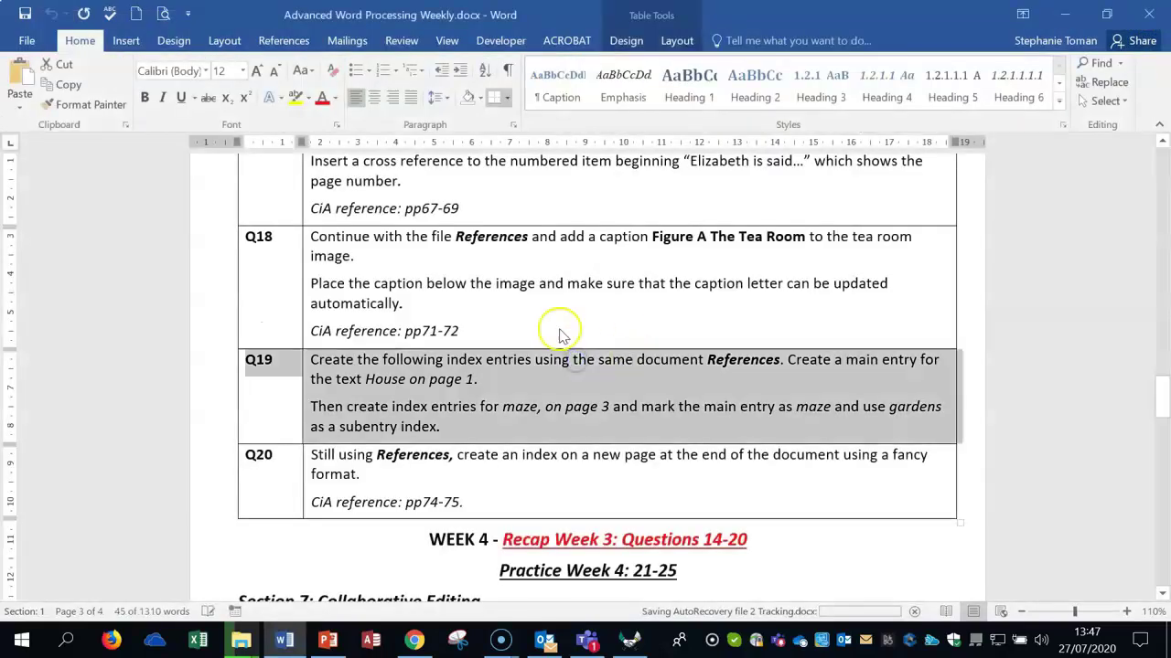
left_click(1149, 15)
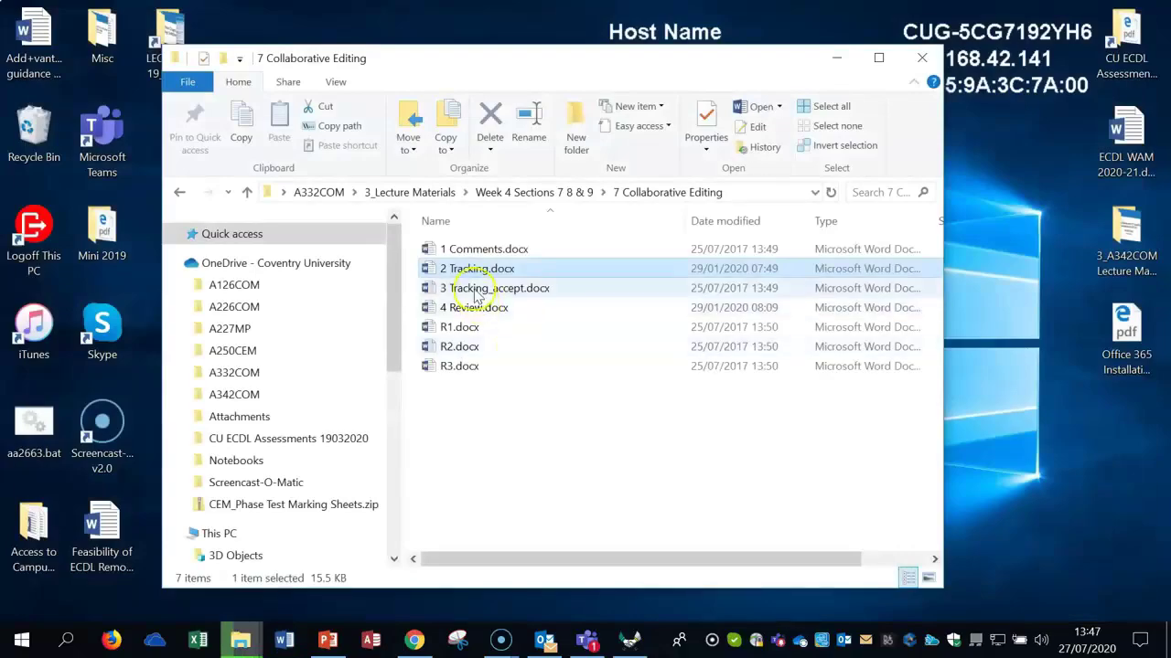
left_click(476, 291)
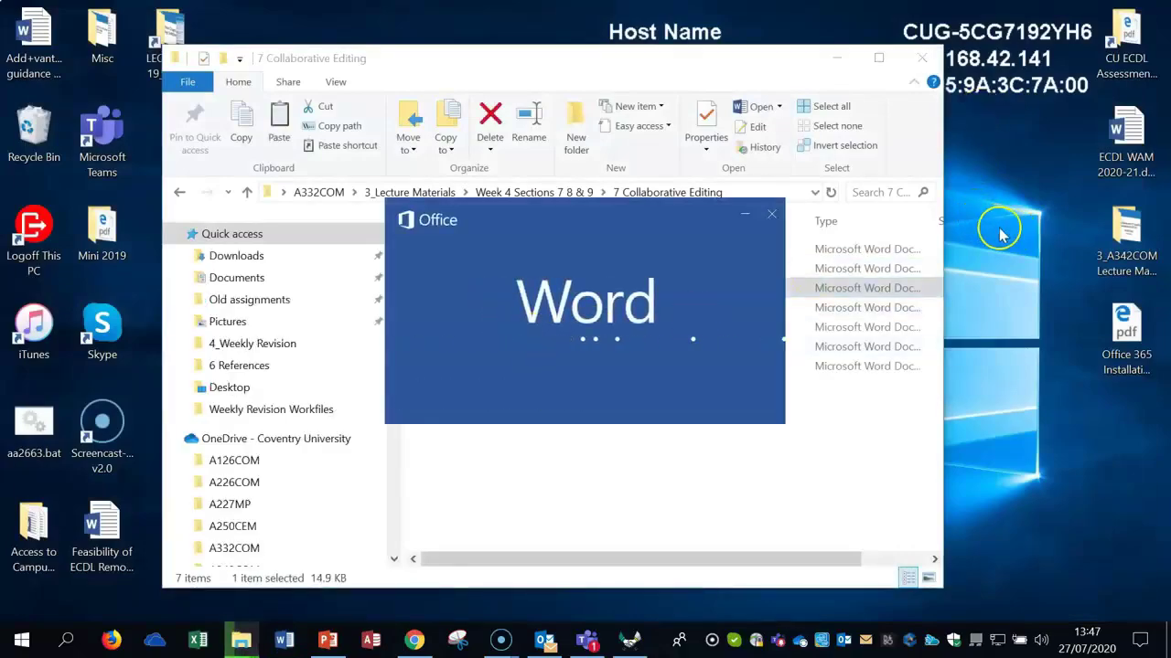
left_click(945, 221)
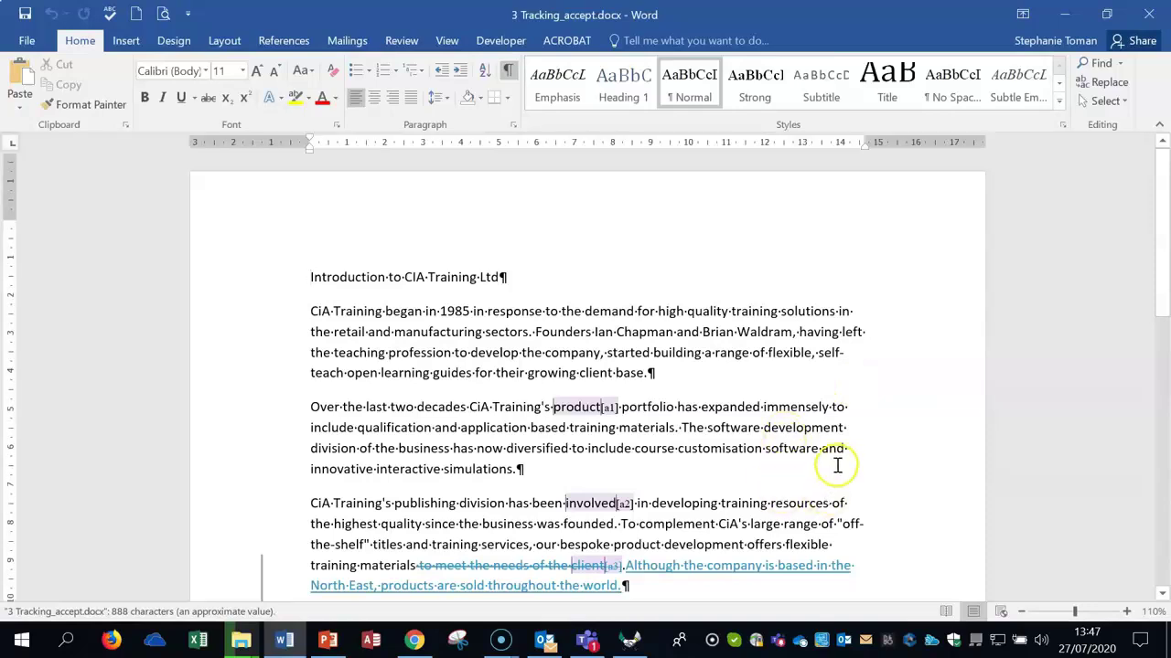
- Show the Reviewing Pane listing all of the document's revisions
scroll(824, 475, "down", 2)
scroll(837, 464, "down", 2)
mouse_move(573, 311)
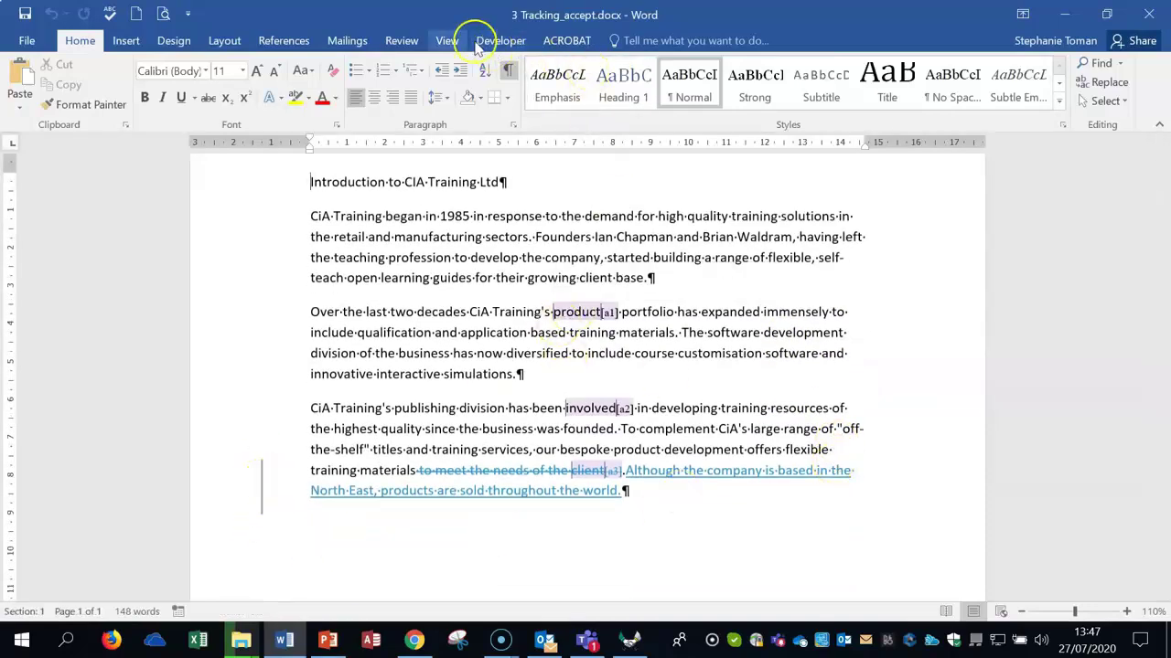
left_click(401, 40)
left_click(714, 108)
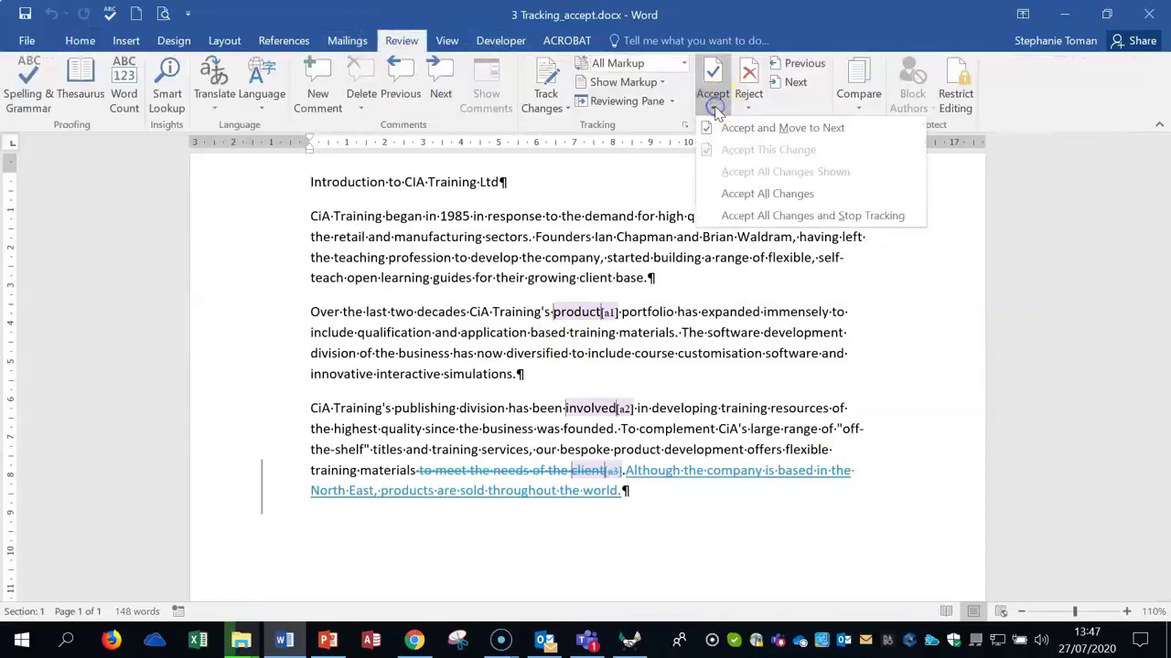
left_click(753, 128)
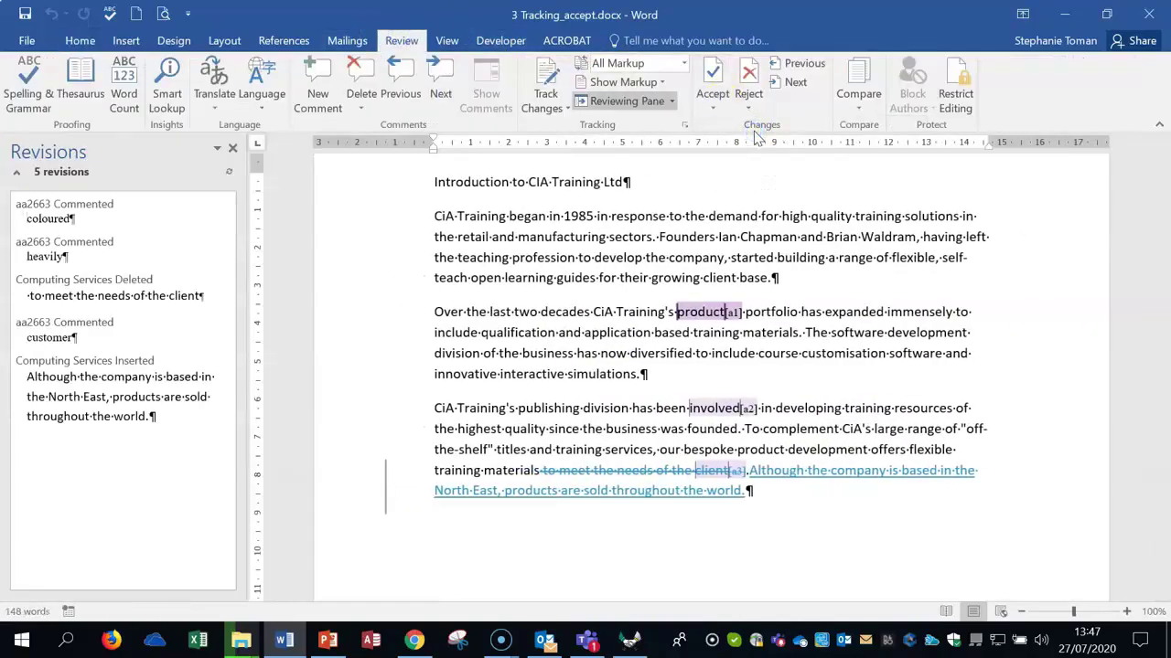
- Accept the next revision, then reject twice to drop the 'involved' comment and restore 'to meet the needs of the client'
left_click(715, 108)
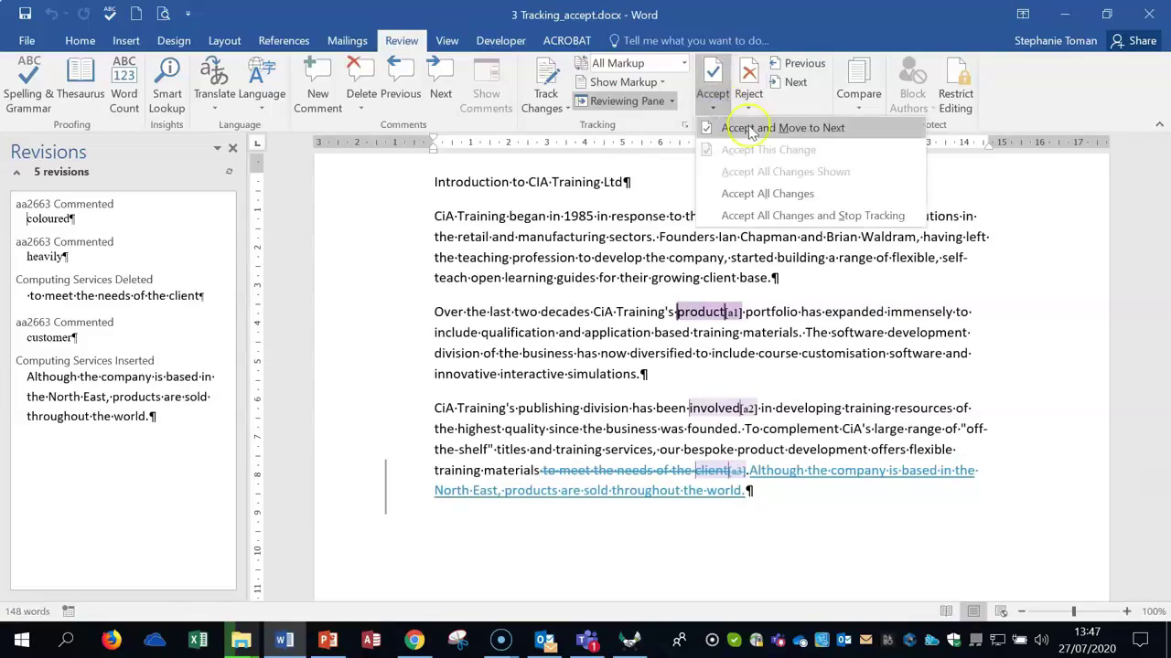
left_click(750, 129)
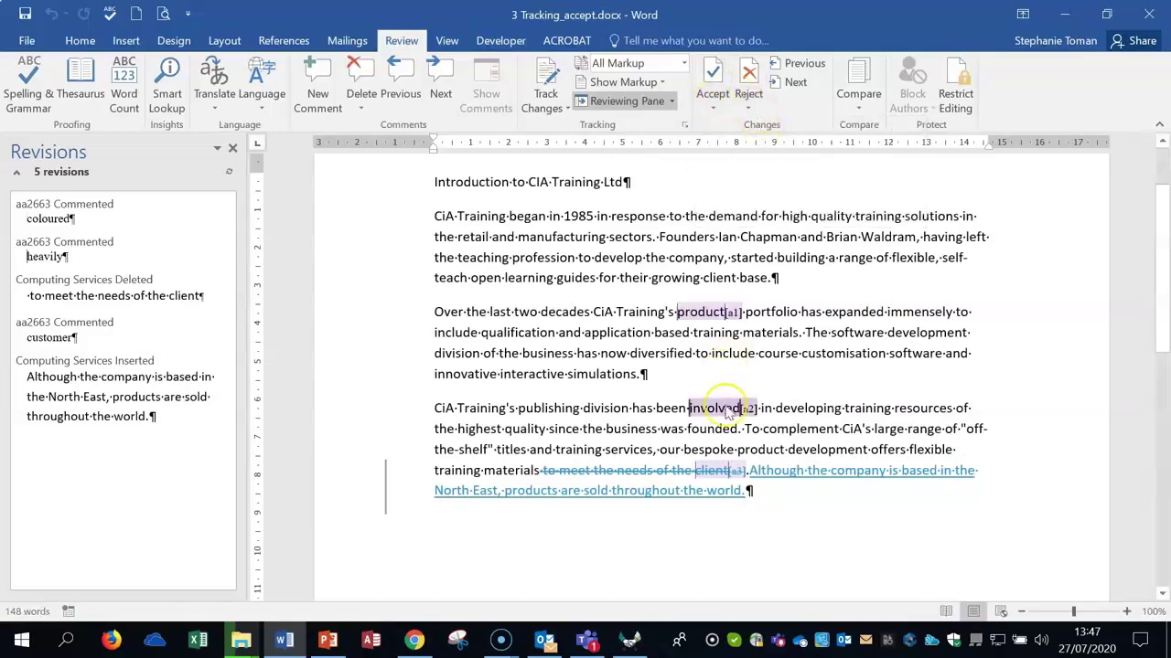
left_click(748, 108)
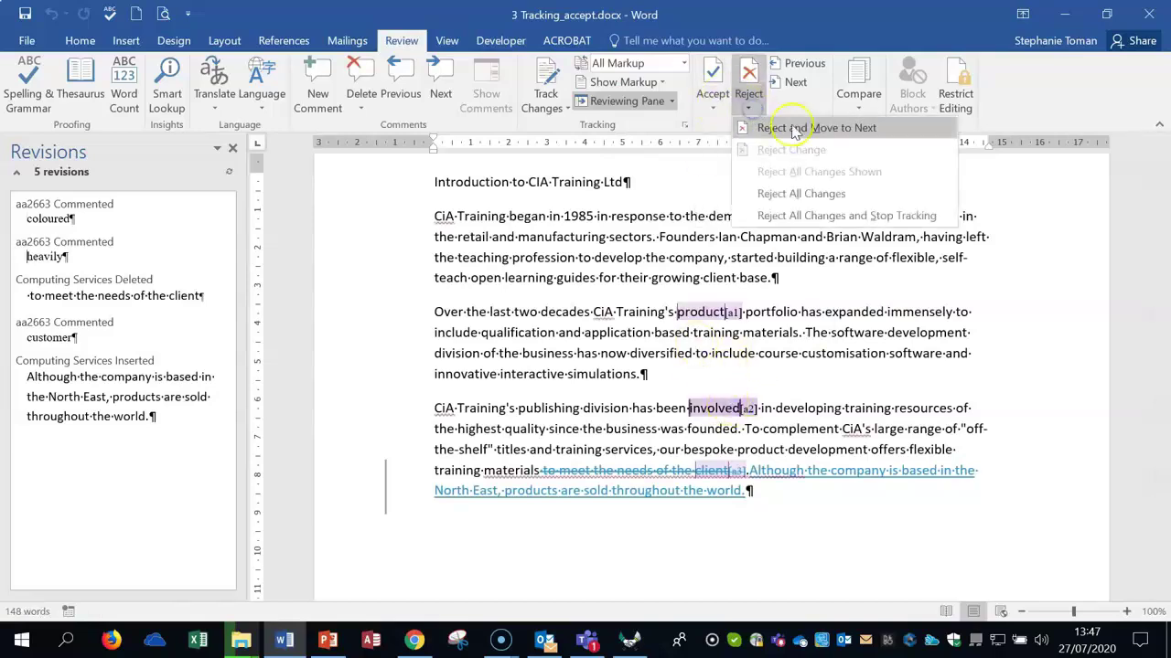
left_click(794, 130)
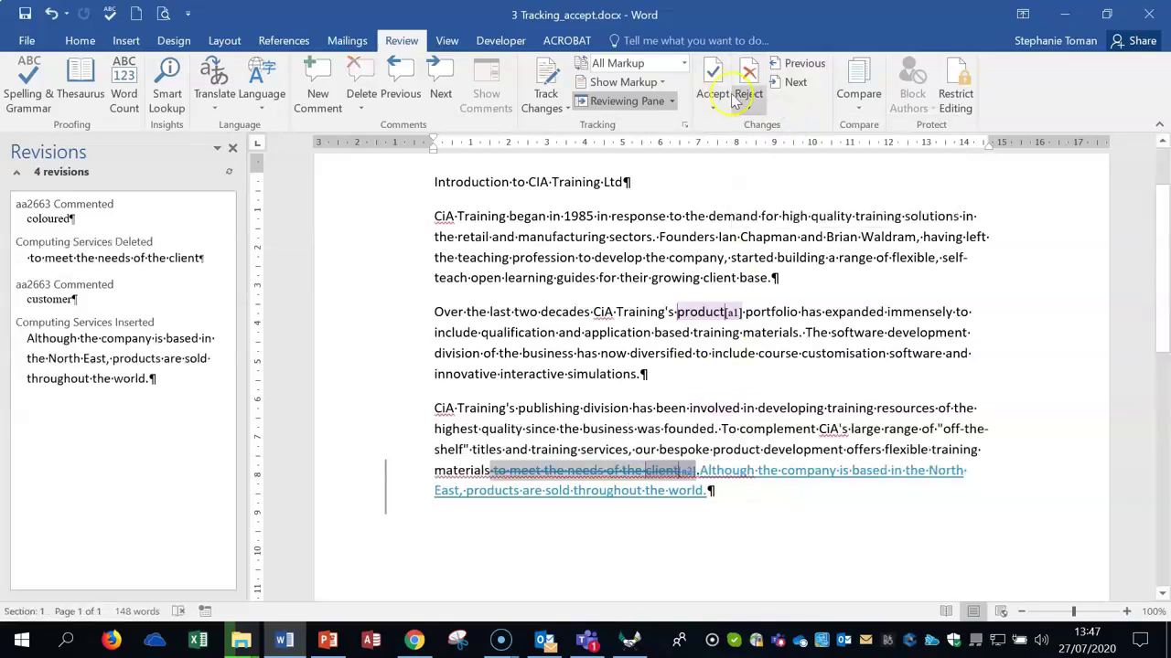
left_click(748, 106)
left_click(769, 128)
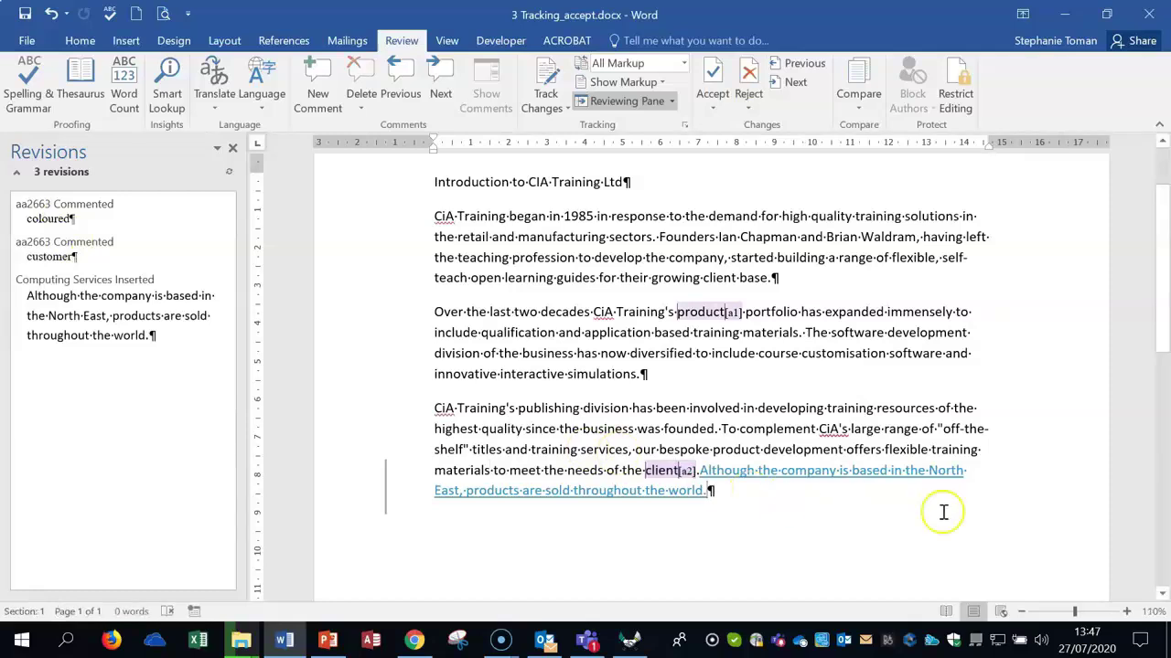
- Toggle Track Changes on and off, delete then undo a letter in 'materials', and close Word
left_click(546, 77)
left_click(548, 78)
left_click(766, 335)
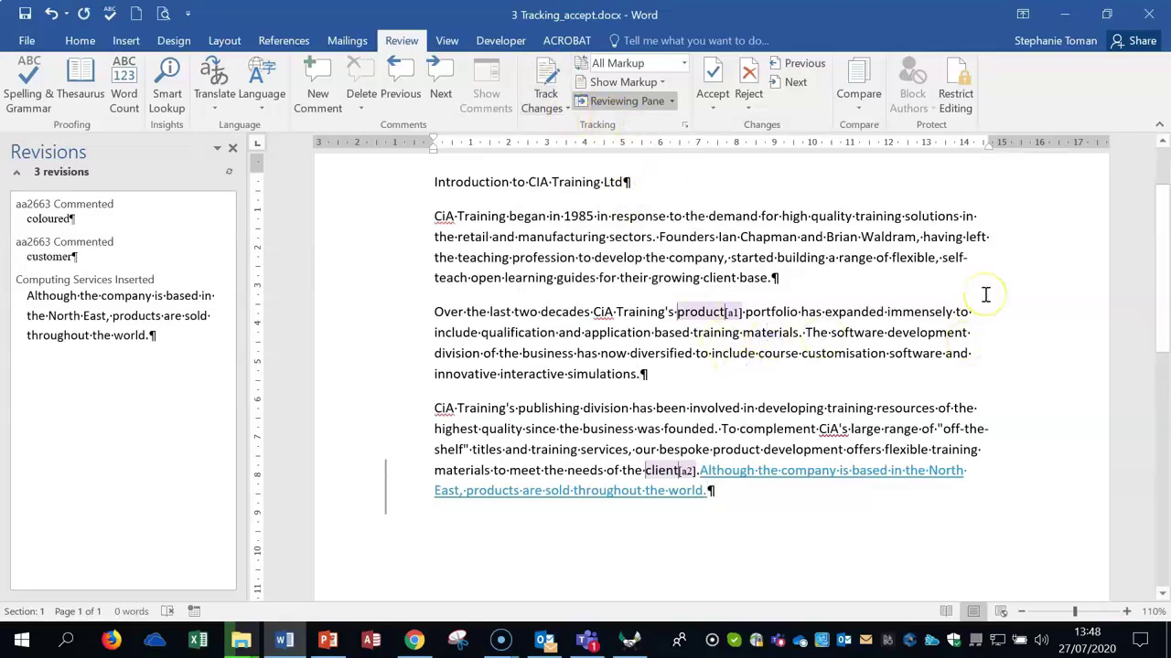
key("Delete")
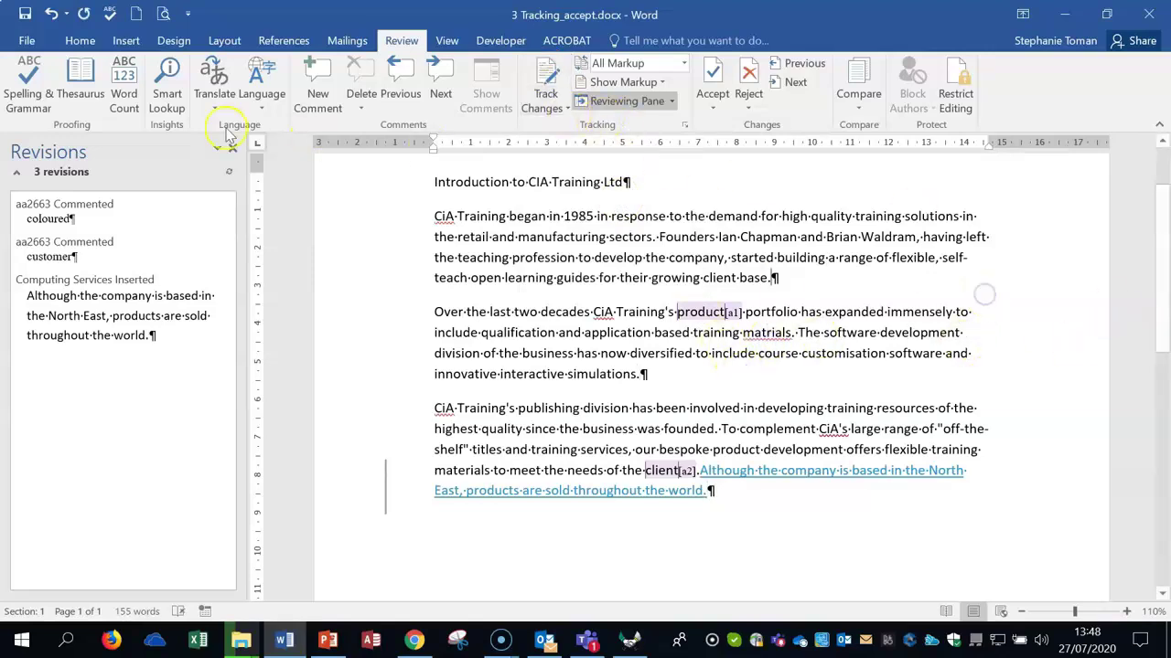
key("ctrl+z")
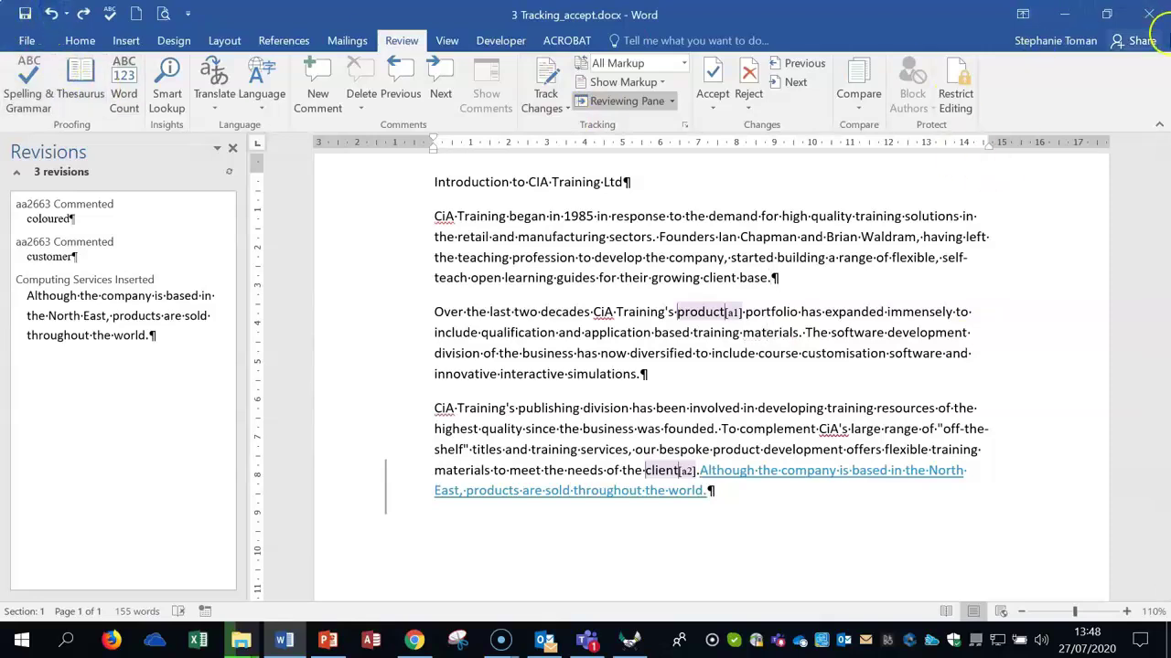
left_click(1148, 14)
- Close without saving, then open 4 Review.docx from the 7 Collaborative Editing folder
left_click(586, 359)
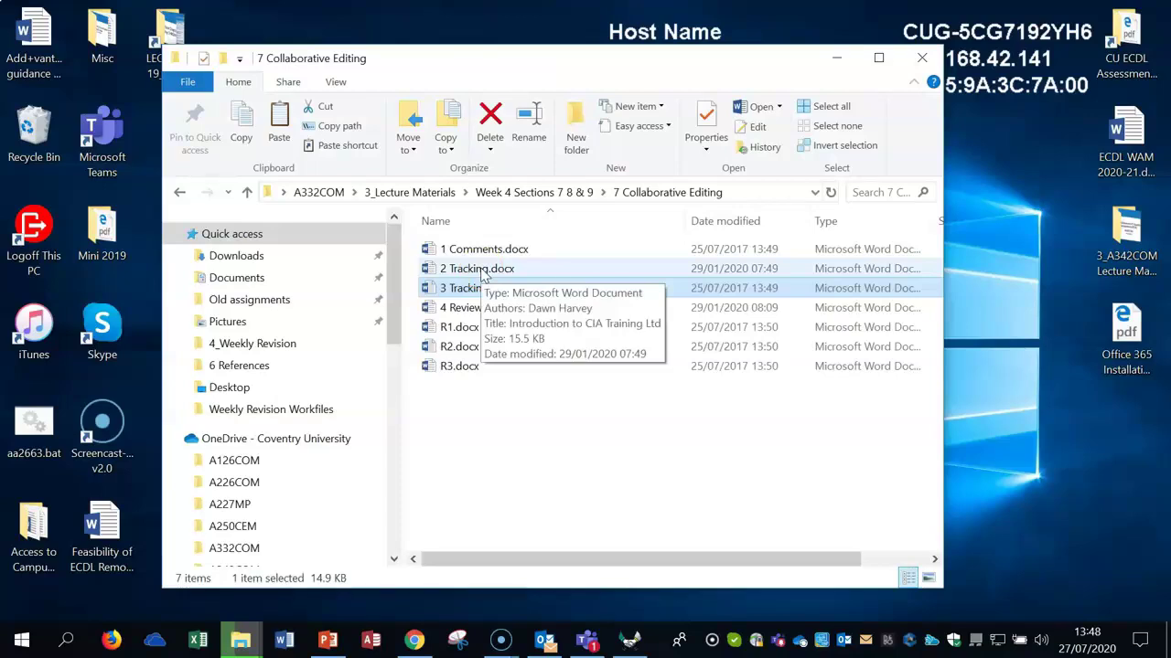
left_click(536, 289)
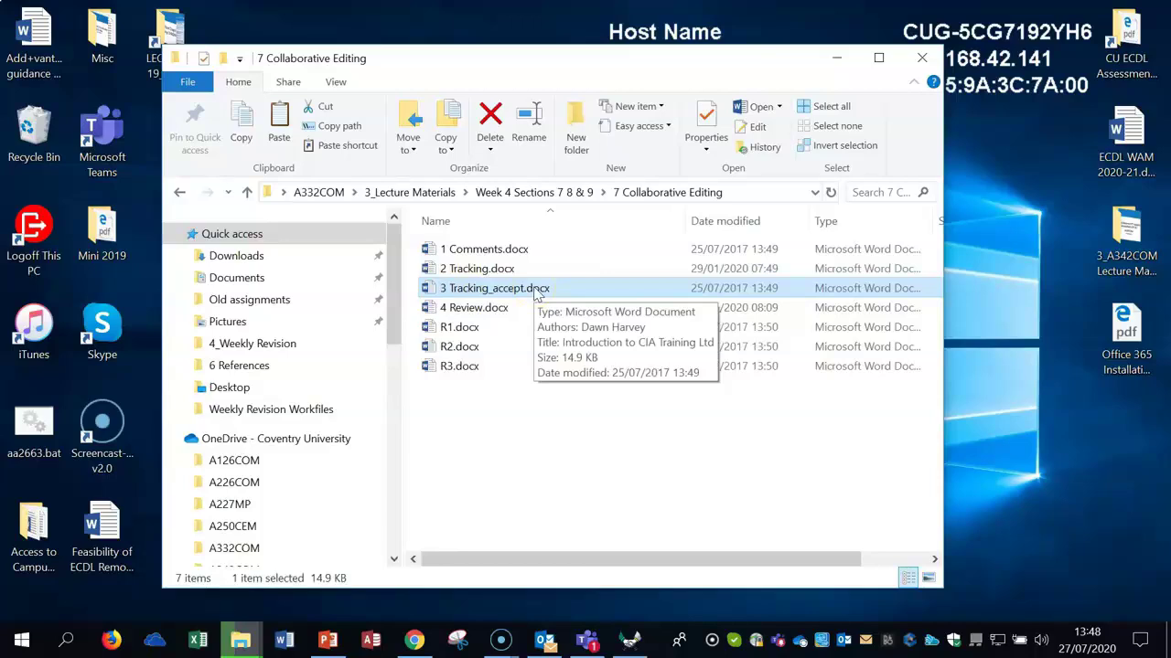
left_click(474, 310)
double_click(473, 310)
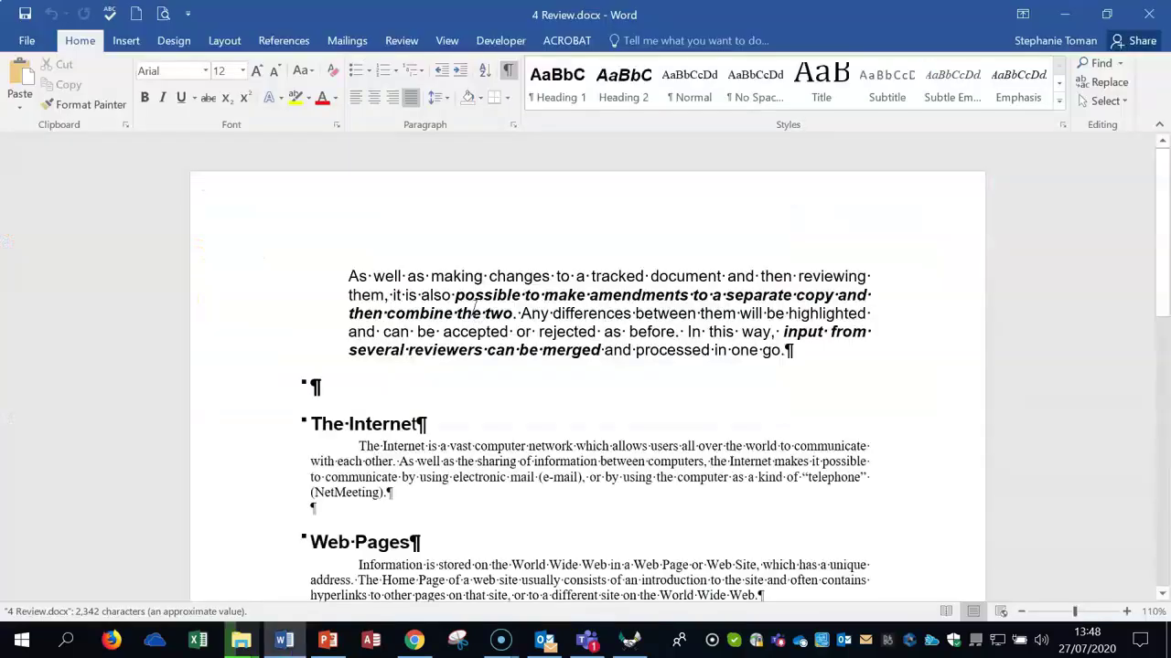
- Place the cursor in 4 Review.docx's first paragraph about combining separate copies
left_click(524, 298)
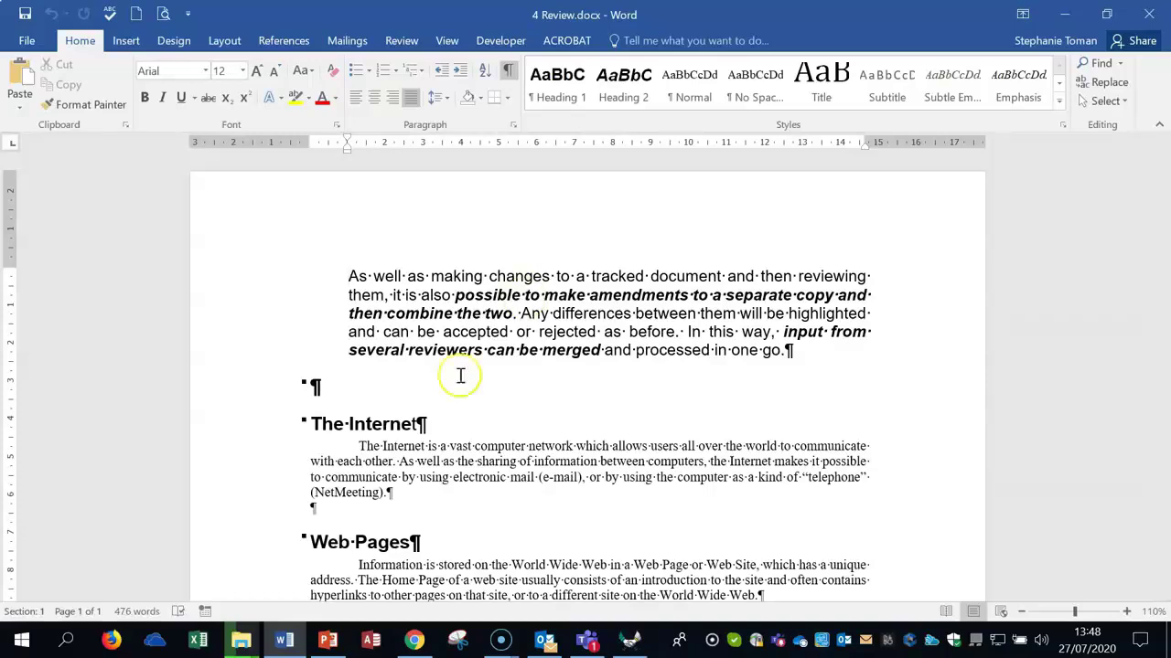
- Open Compare Documents from the Review tab's Compare menu
left_click(407, 41)
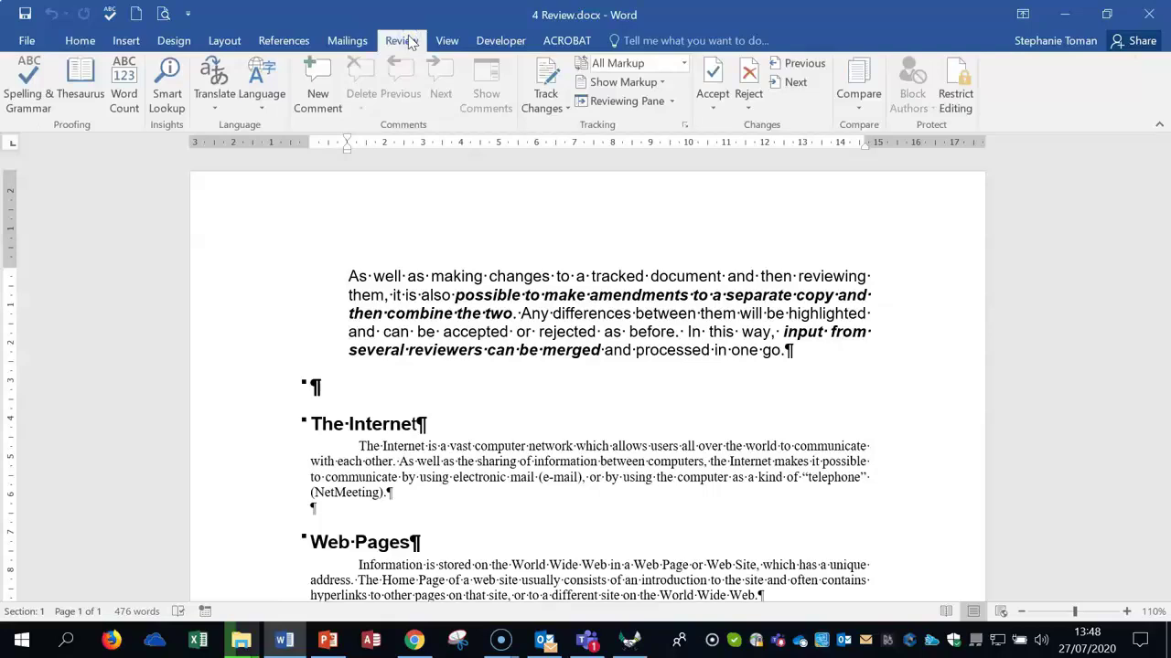
left_click(858, 100)
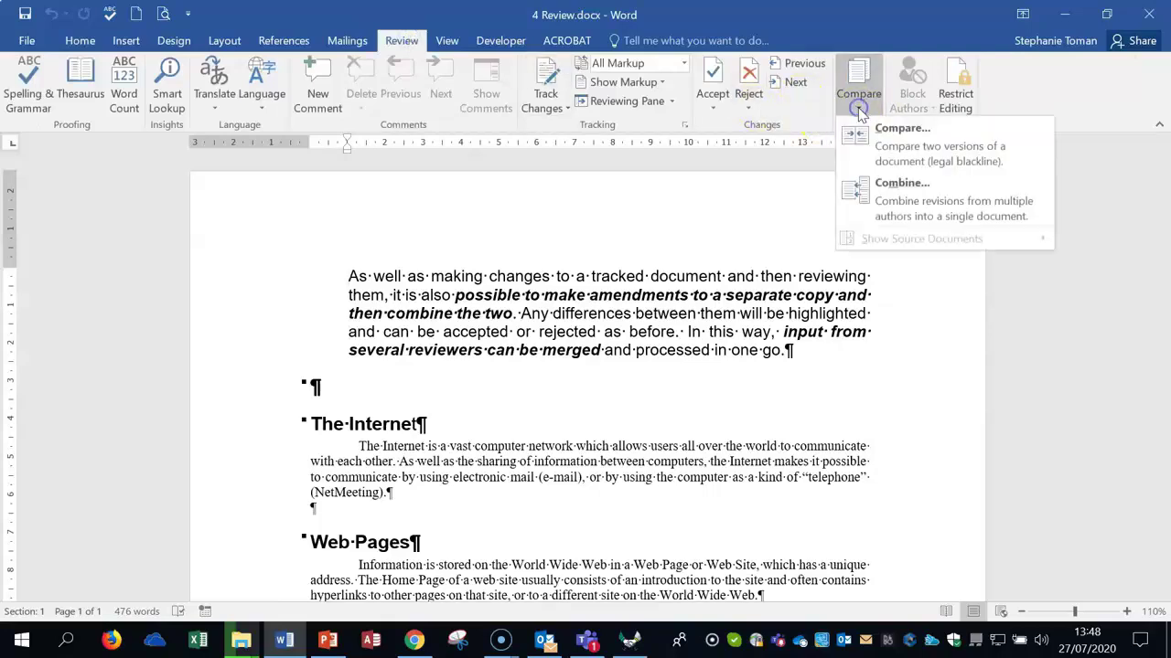
left_click(929, 151)
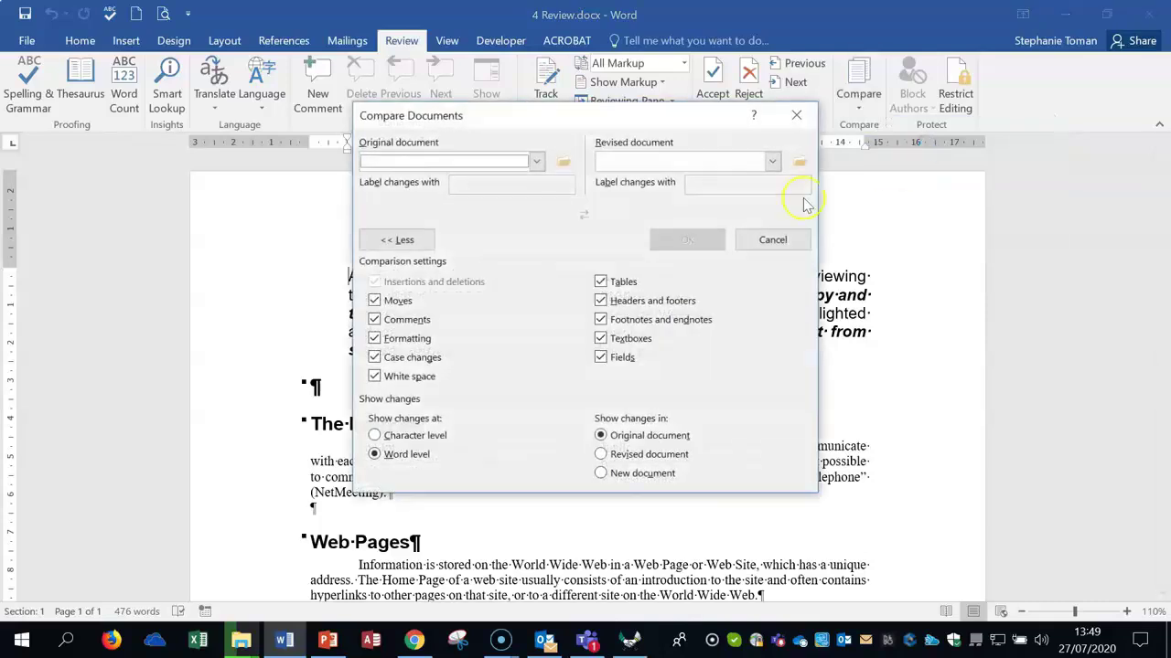
- Choose 4 Review.docx as the original document from the recent files list
left_click(536, 161)
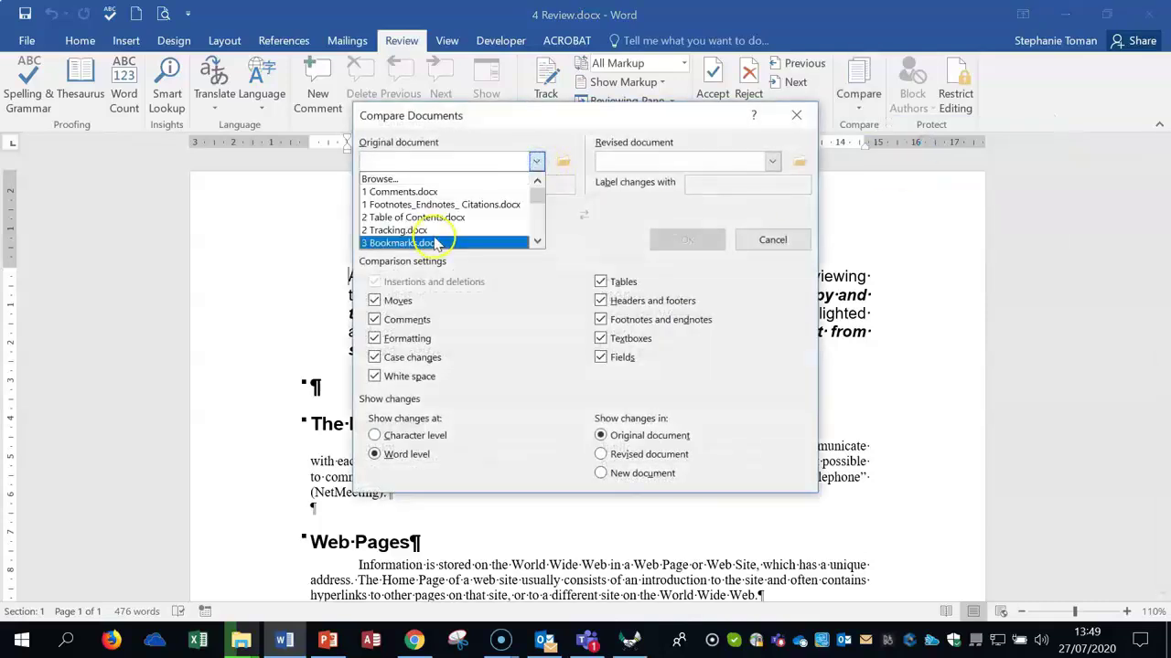
left_click_drag(538, 203, 538, 210)
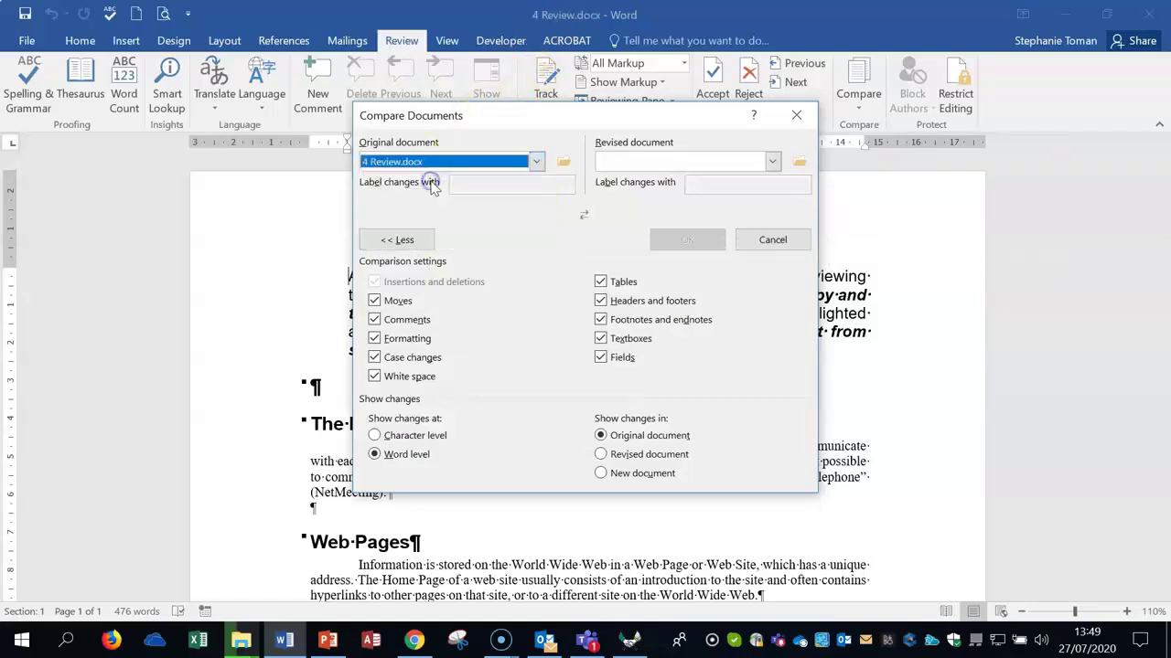
left_click(773, 162)
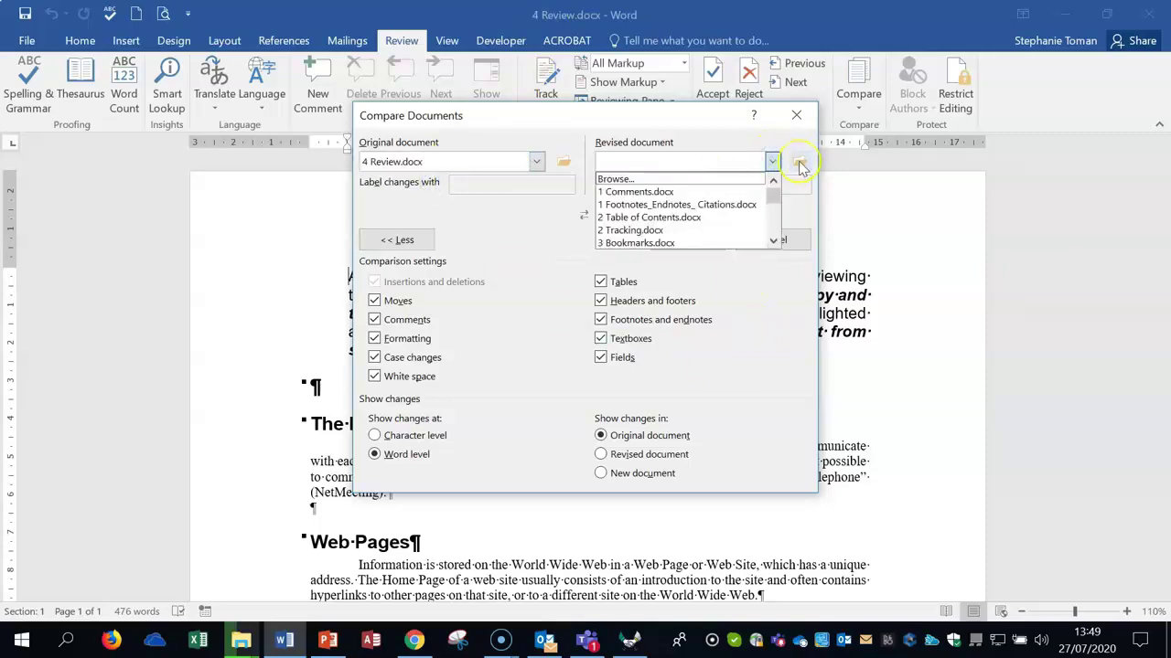
- Browse Desktop > A332COM > 3_Lecture Materials > Week 4 Sections 7 8 & 9 > 7 Collaborative Editing and choose R1.docx
left_click(799, 162)
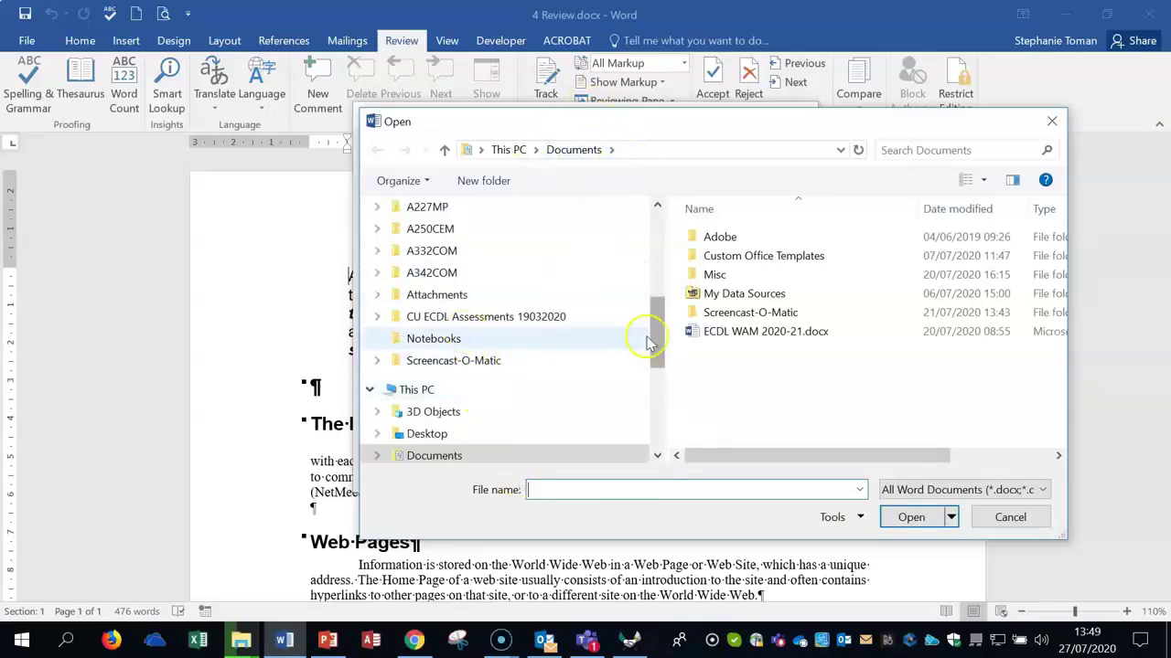
left_click_drag(657, 332, 663, 206)
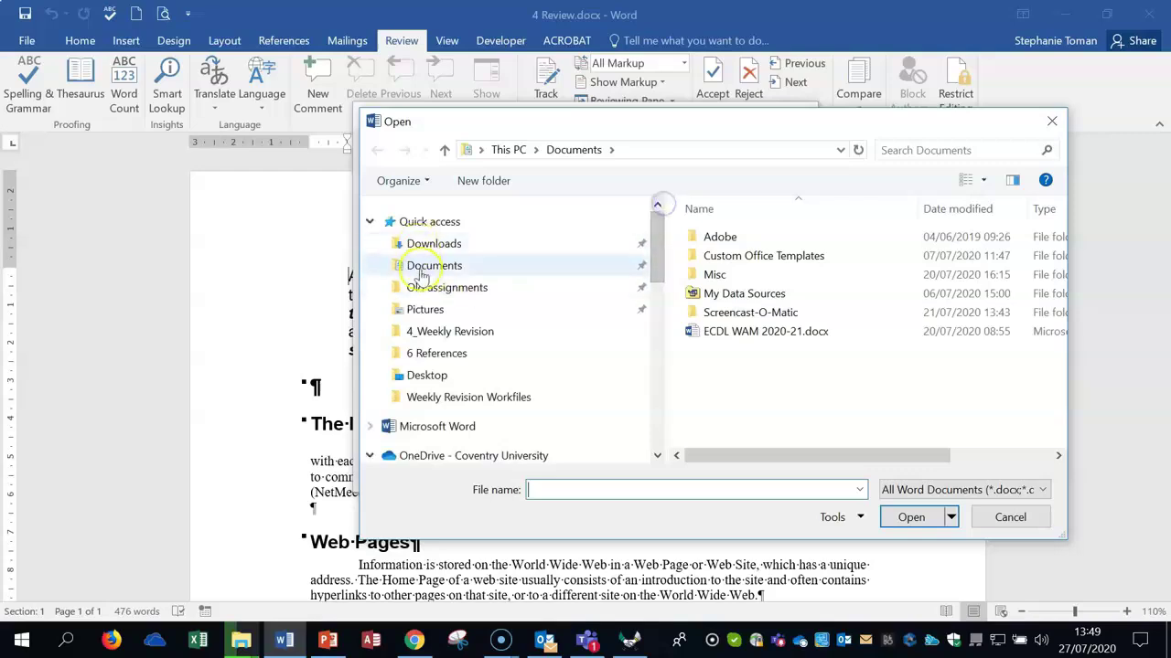
left_click(457, 375)
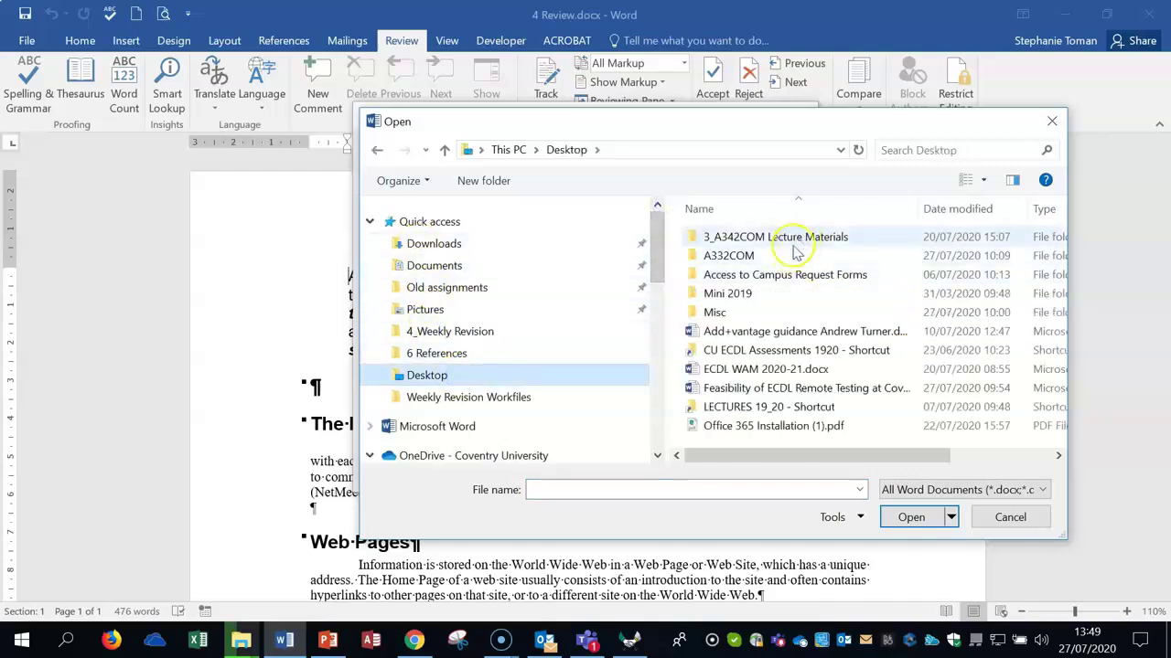
double_click(741, 255)
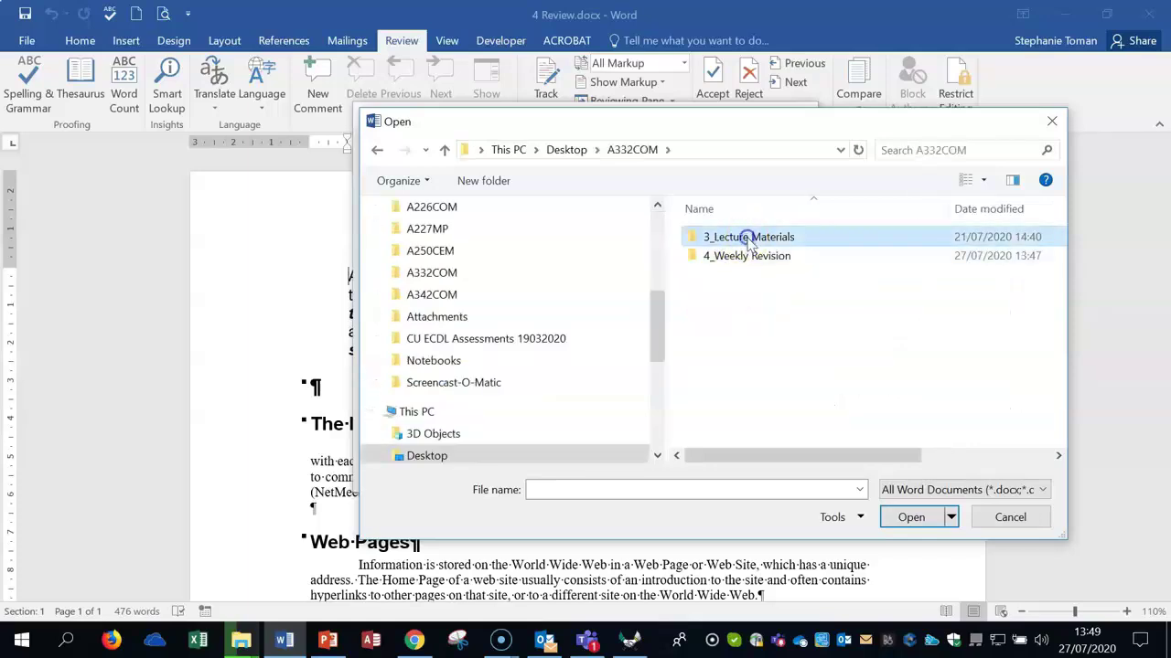
double_click(748, 238)
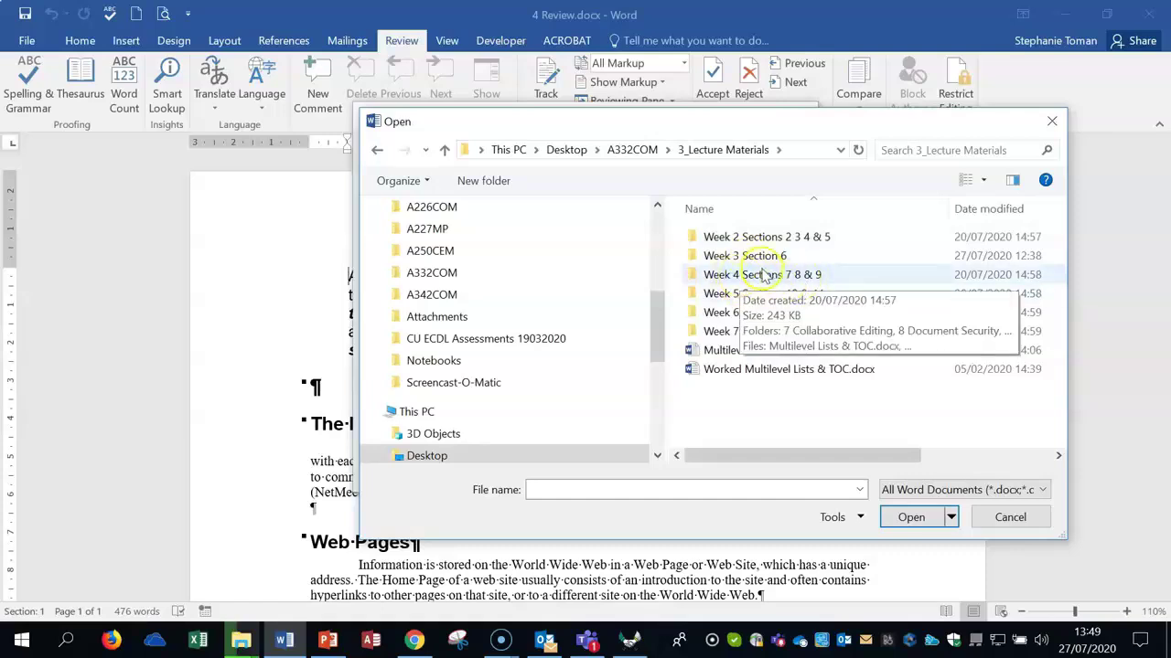
double_click(760, 276)
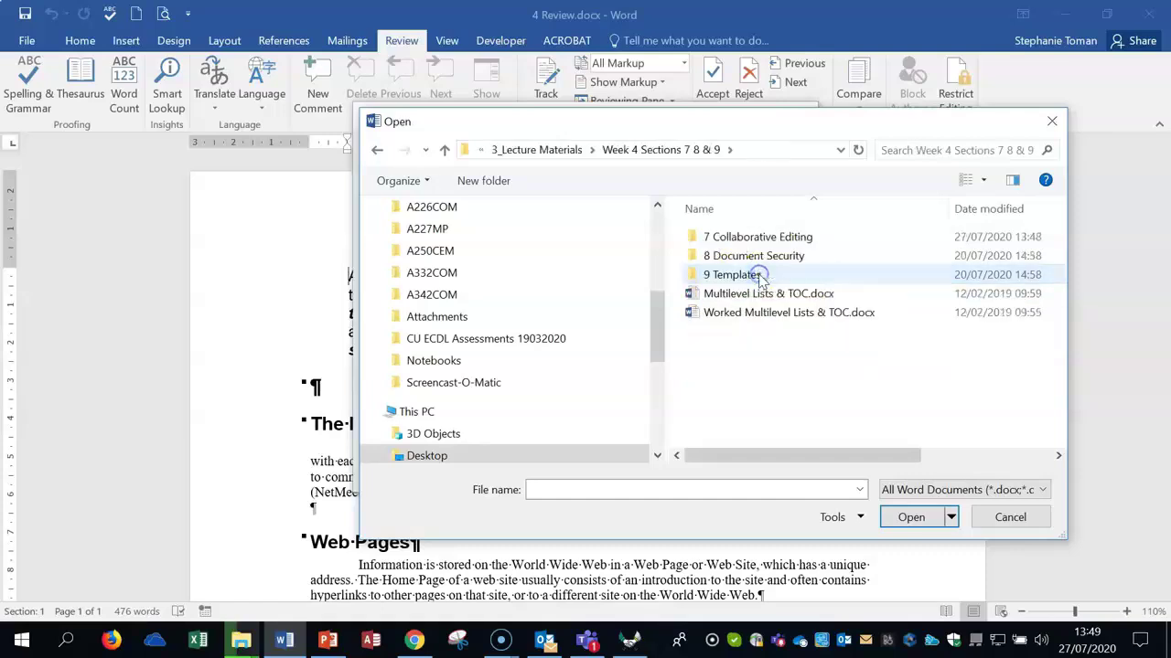
double_click(755, 237)
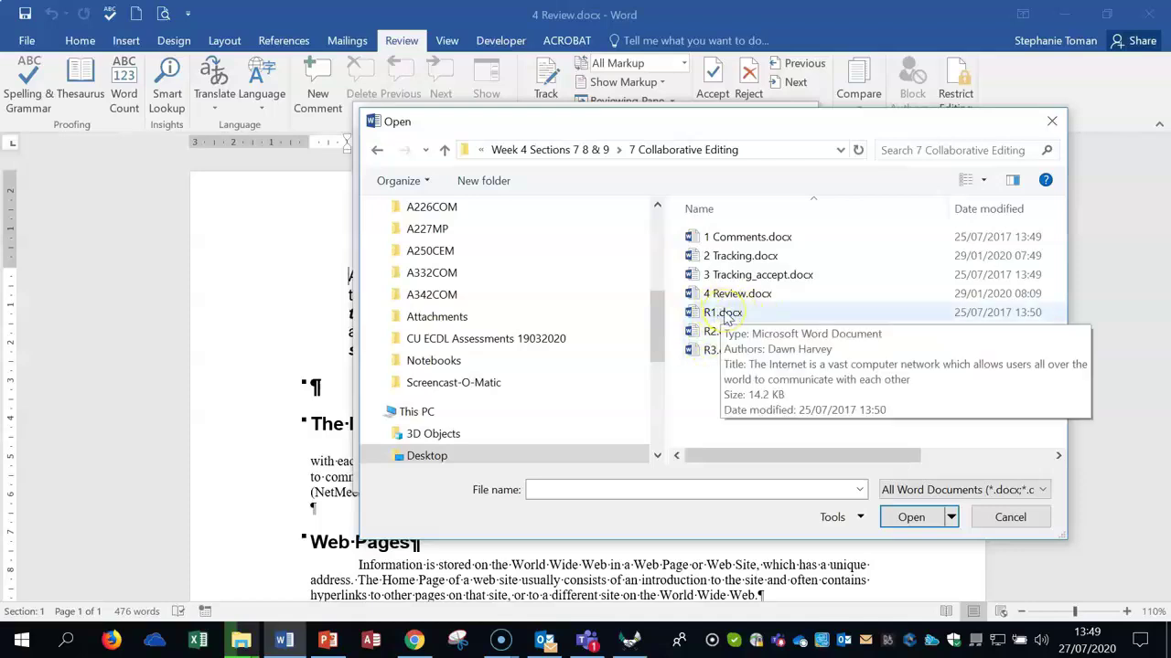
double_click(723, 313)
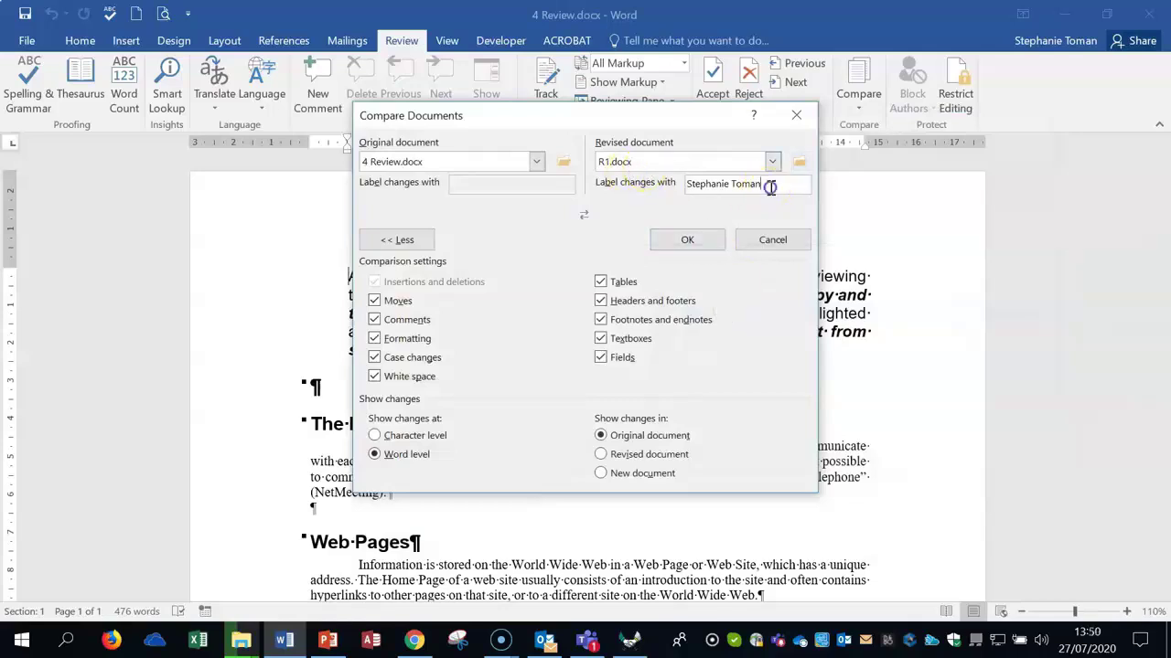
- Label the revised document's changes 'OK', dismissing the accidental file browser
left_click_drag(773, 185, 628, 183)
type("OK")
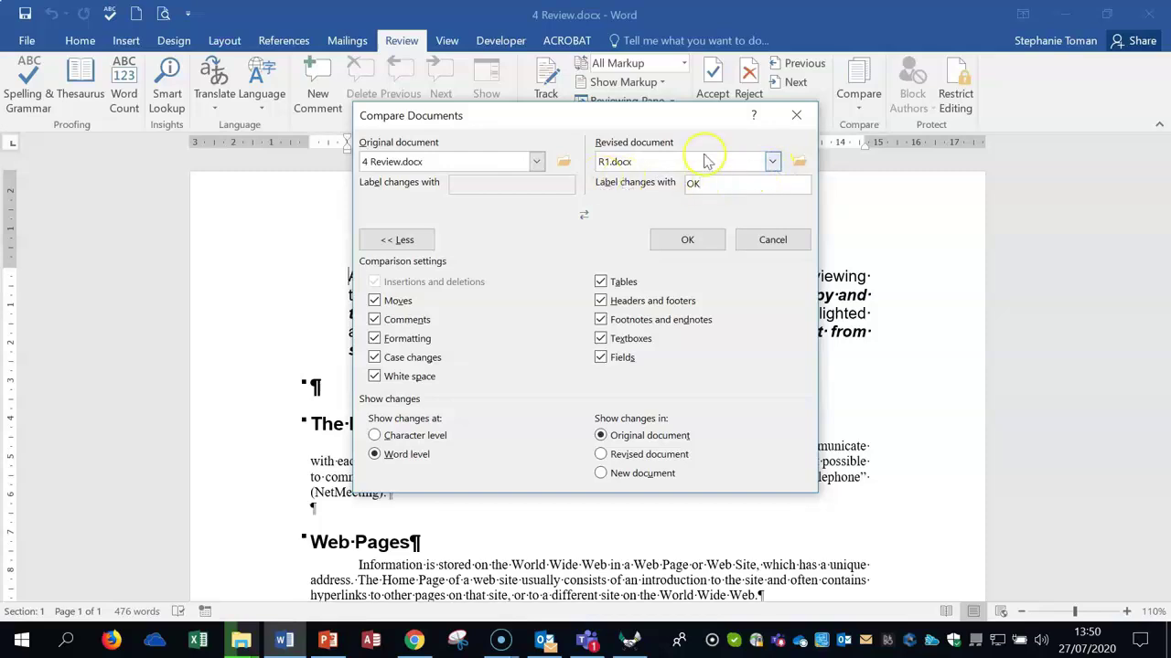
left_click(714, 187)
left_click(723, 186)
left_click(800, 164)
left_click(800, 164)
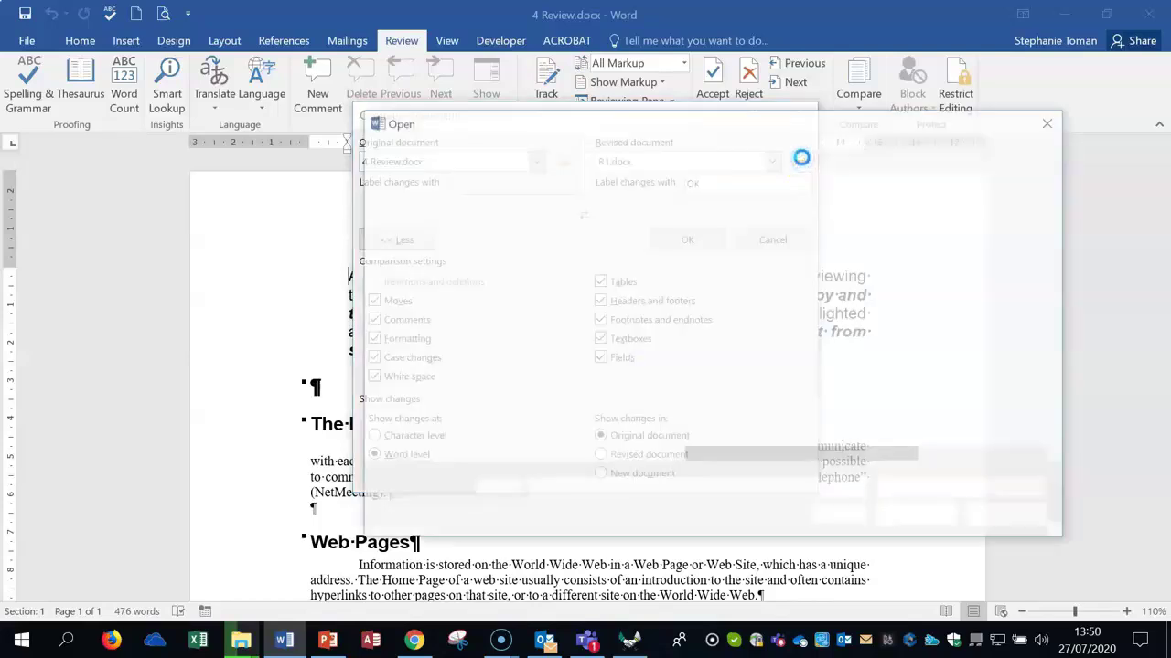
left_click(1052, 123)
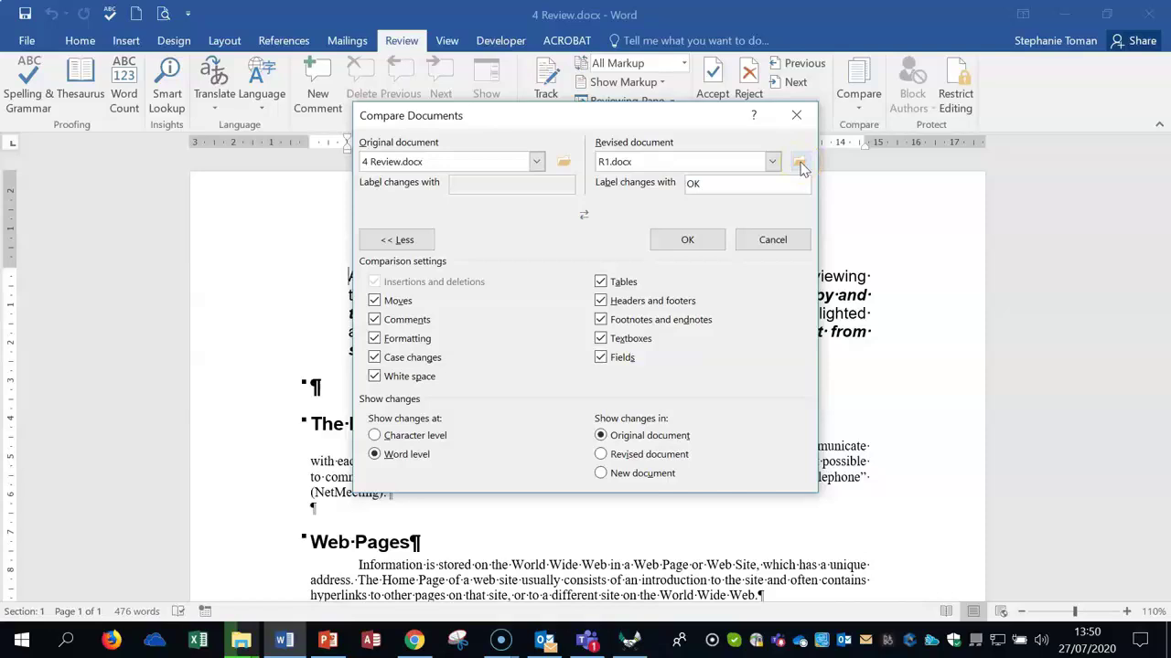
- Expand the extra comparison options, keep changes shown in the original document, and run the comparison
left_click(396, 239)
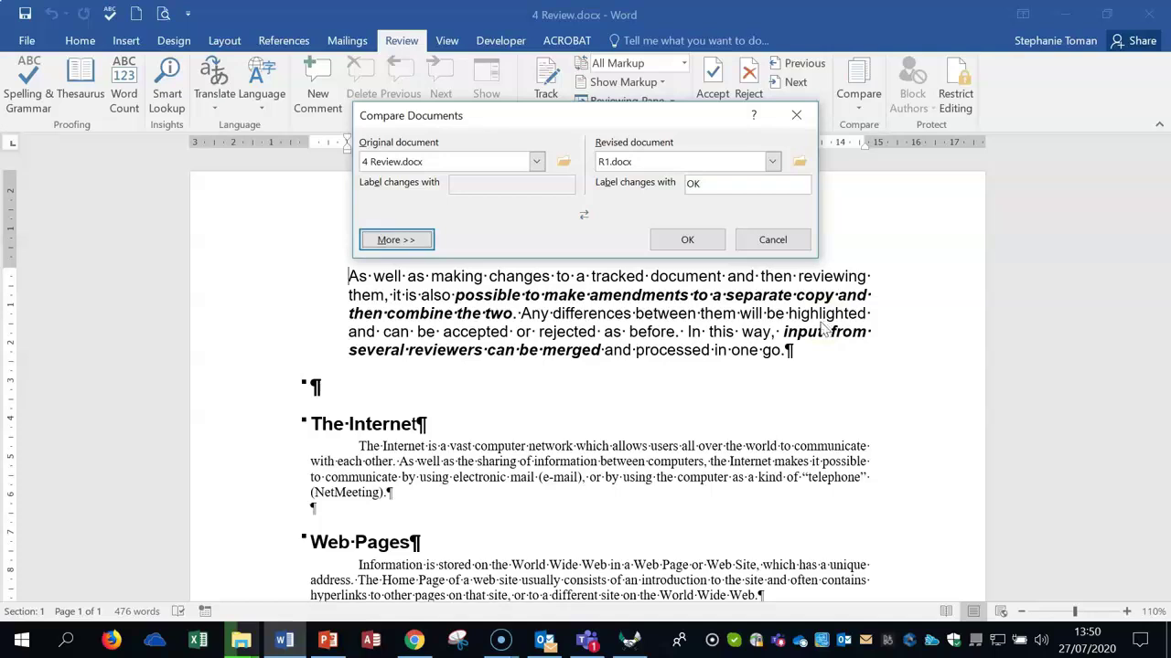
left_click(397, 241)
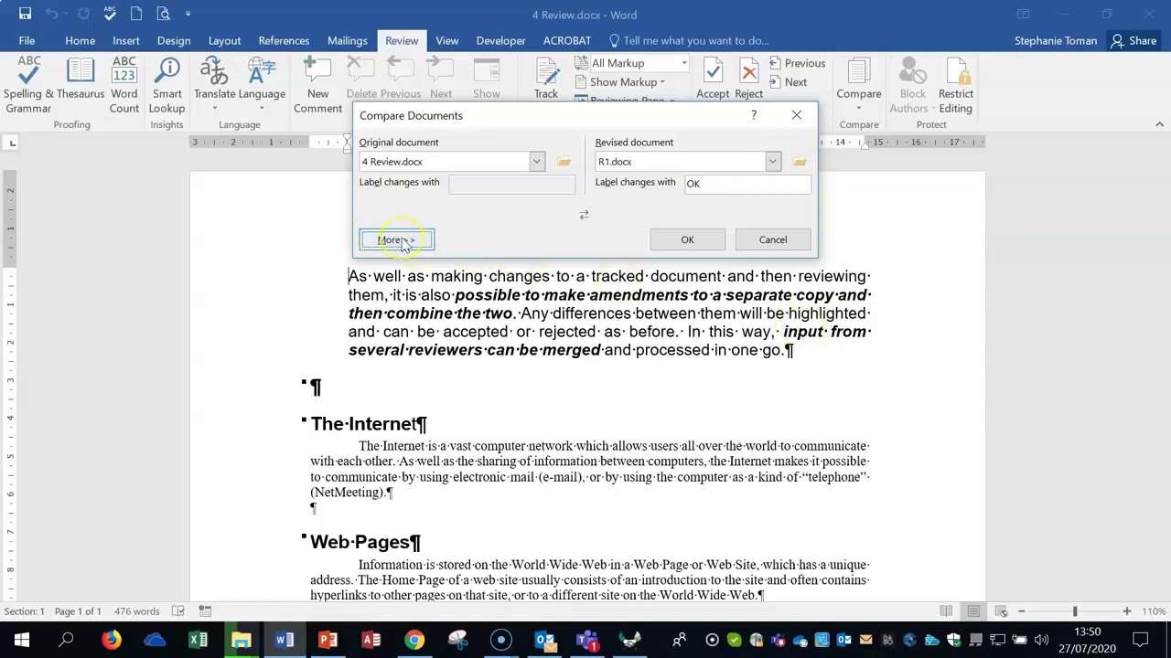
left_click(398, 241)
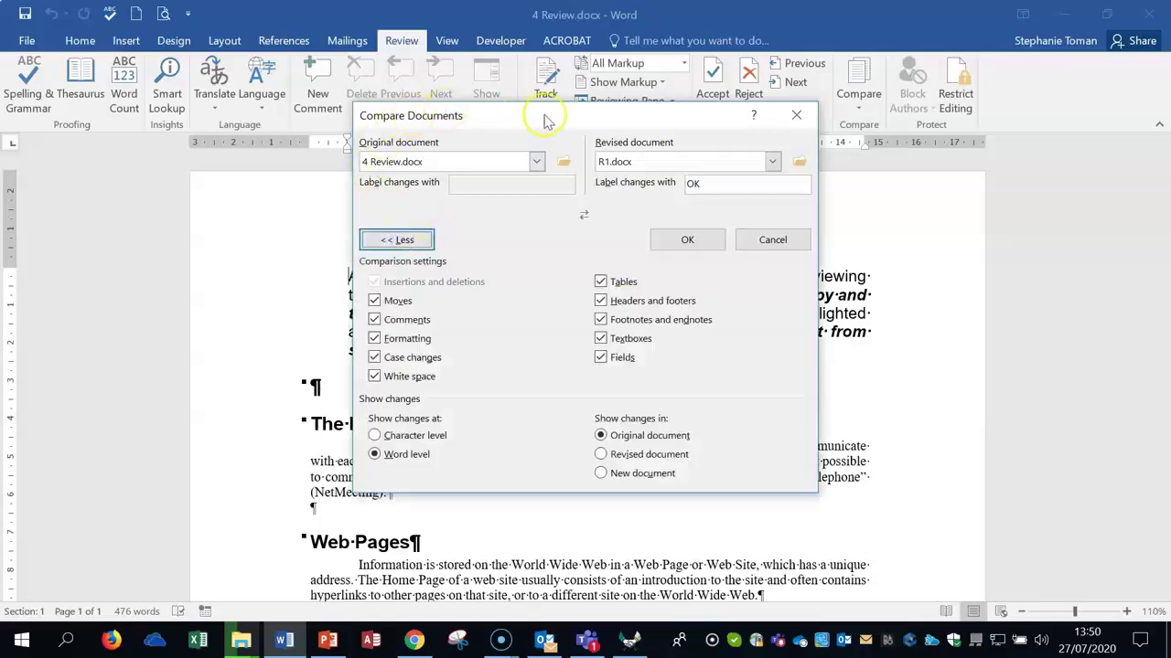
left_click_drag(543, 115, 543, 172)
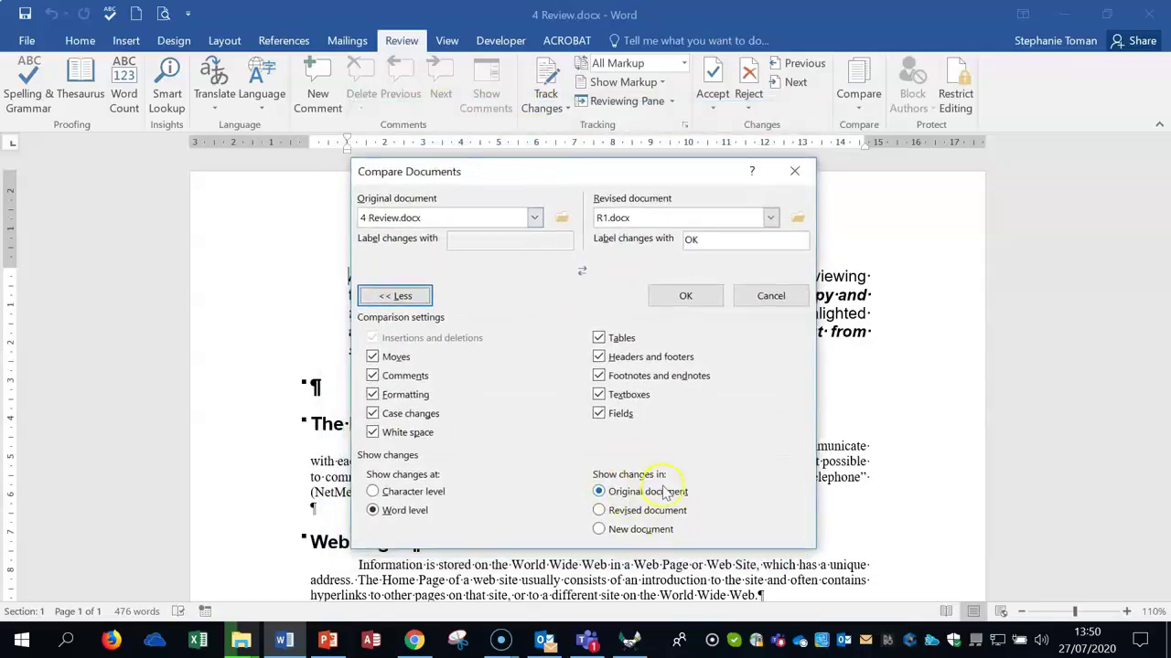
left_click(600, 532)
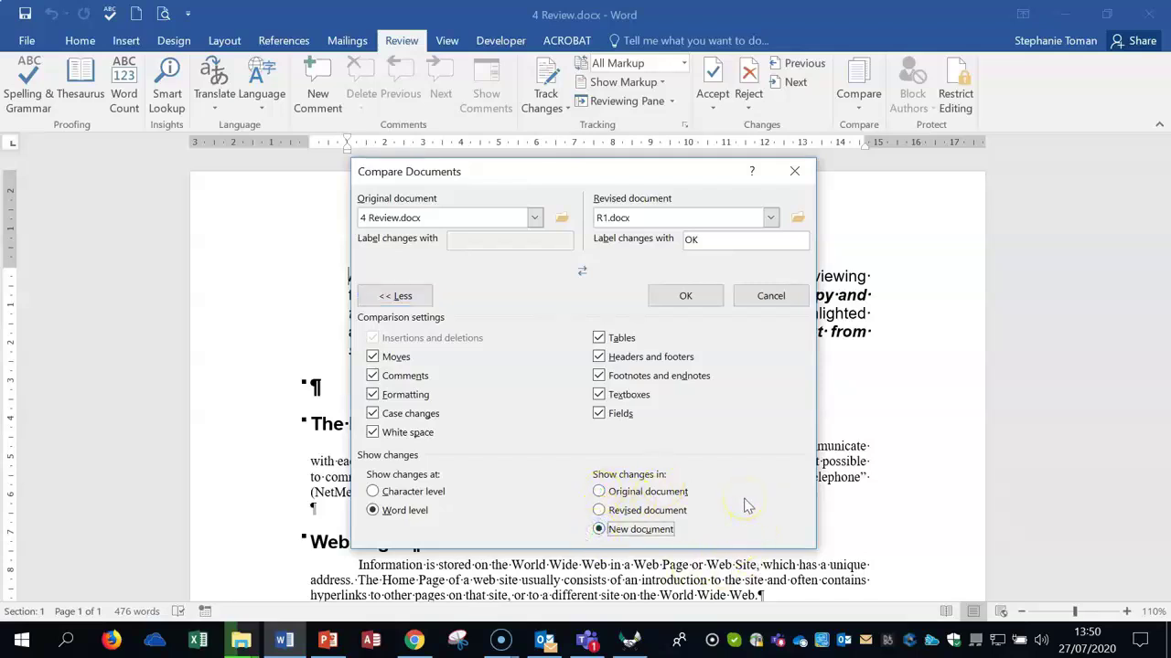
left_click(599, 492)
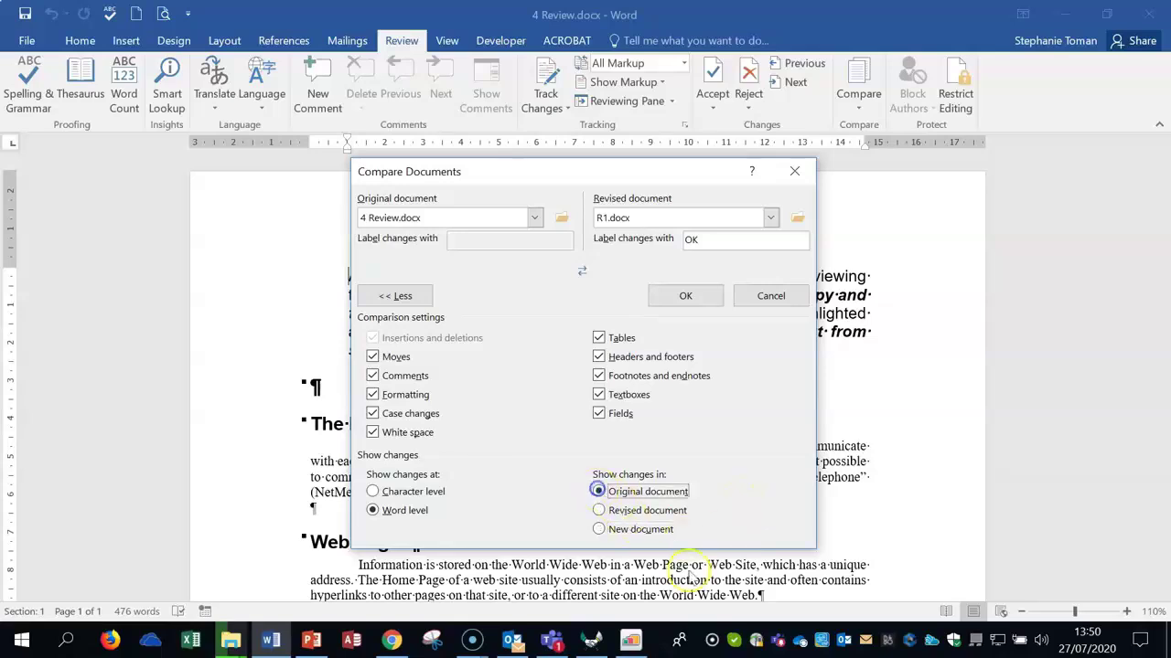
left_click(692, 296)
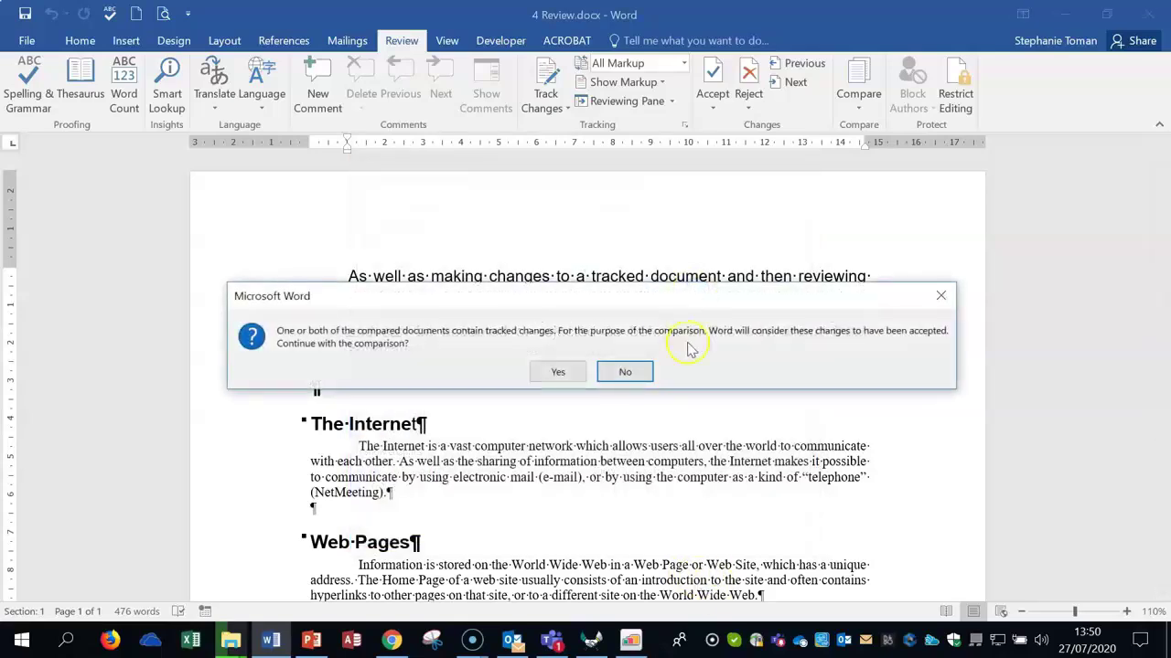
- Continue the comparison with tracked changes treated as accepted and close the Revisions pane
left_click(558, 372)
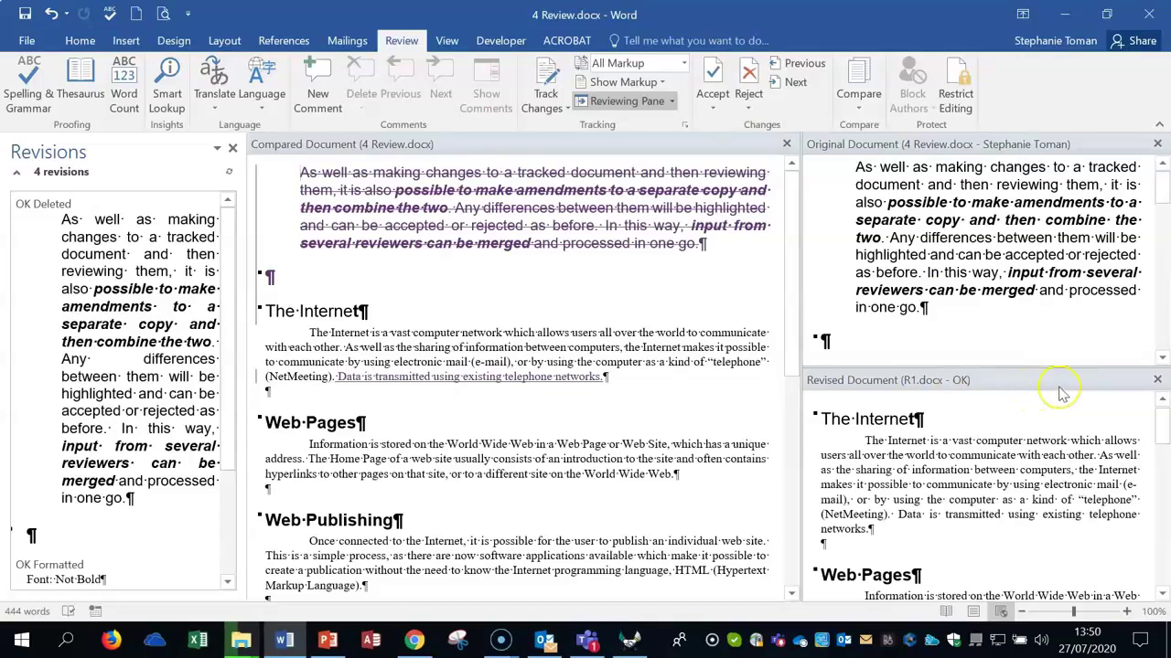
left_click(232, 148)
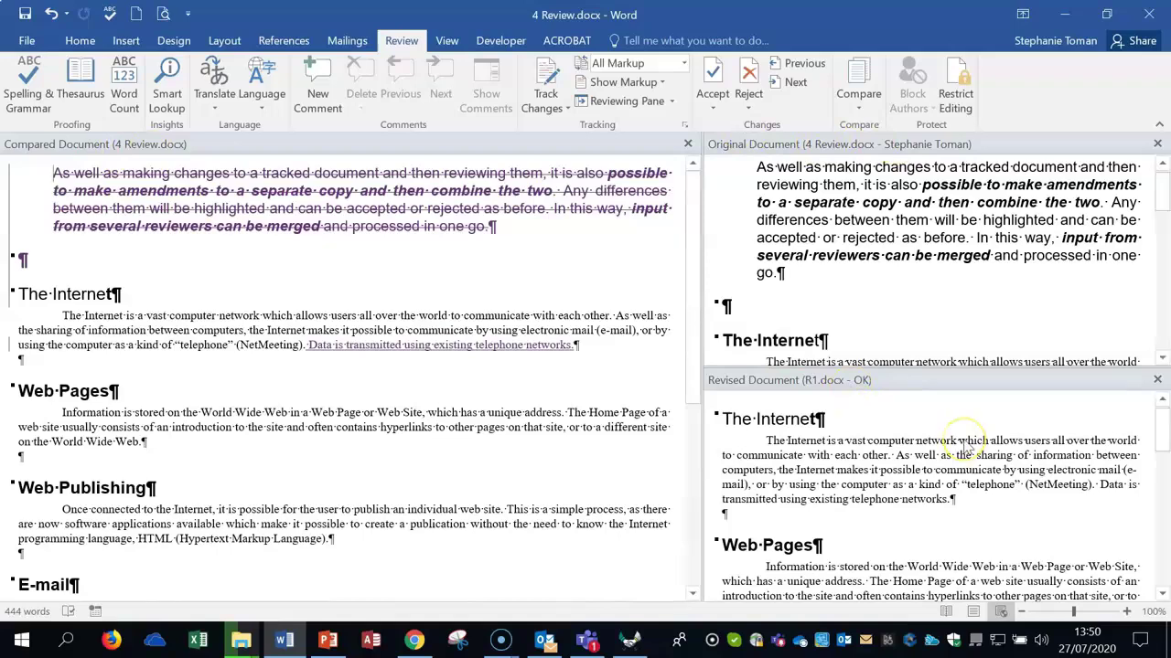
scroll(965, 446, "down", 6)
scroll(965, 447, "up", 6)
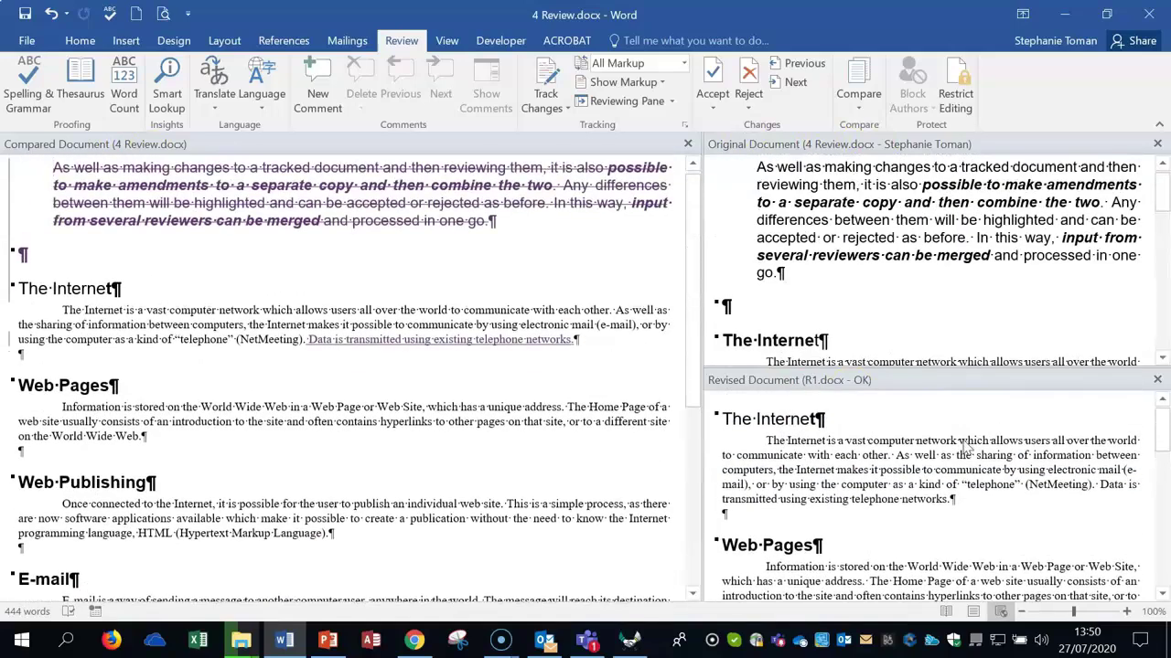
scroll(965, 447, "up", 1)
left_click(96, 339)
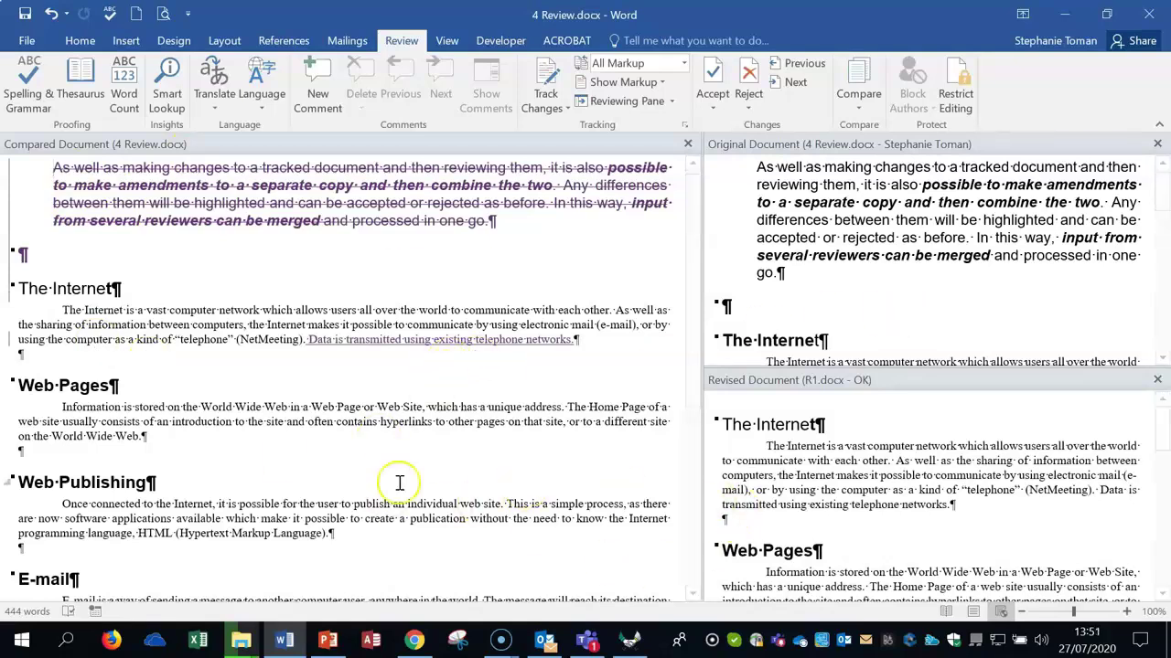
scroll(366, 449, "down", 4)
scroll(366, 449, "up", 4)
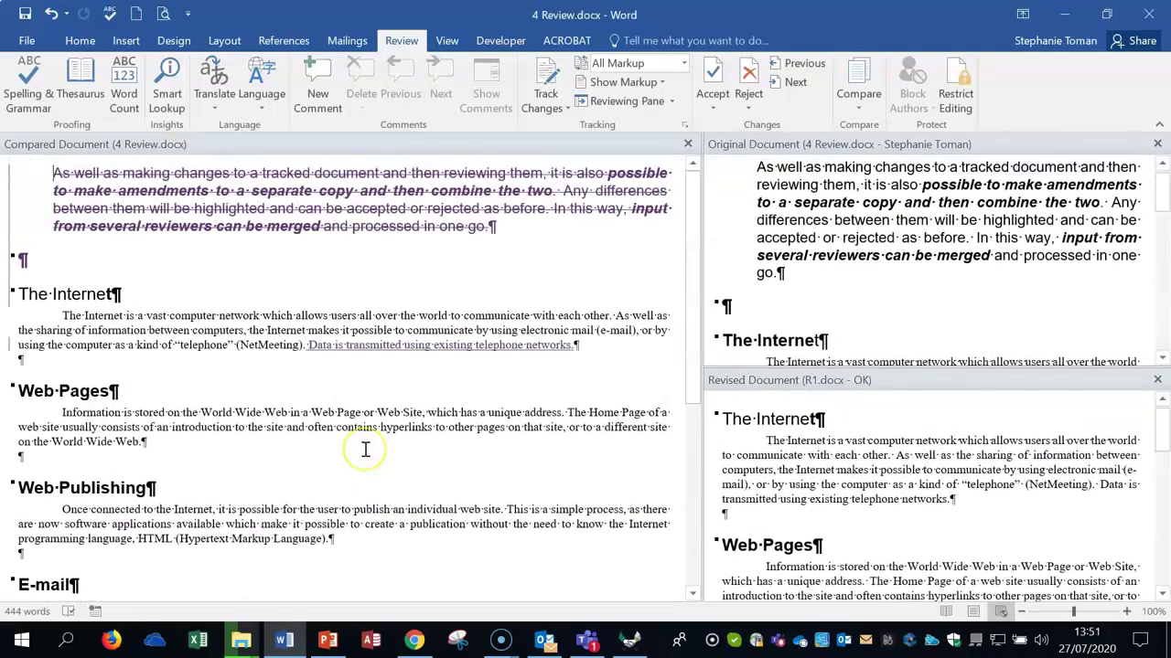
left_click(404, 41)
left_click(856, 117)
left_click(901, 128)
left_click(396, 296)
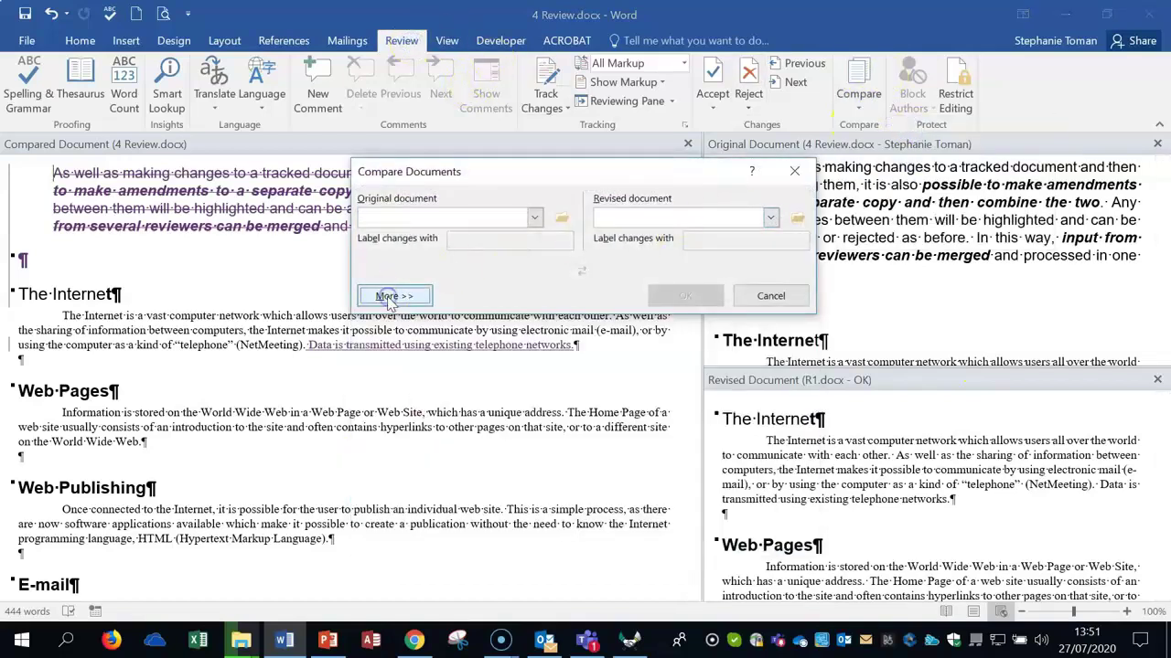
left_click(393, 296)
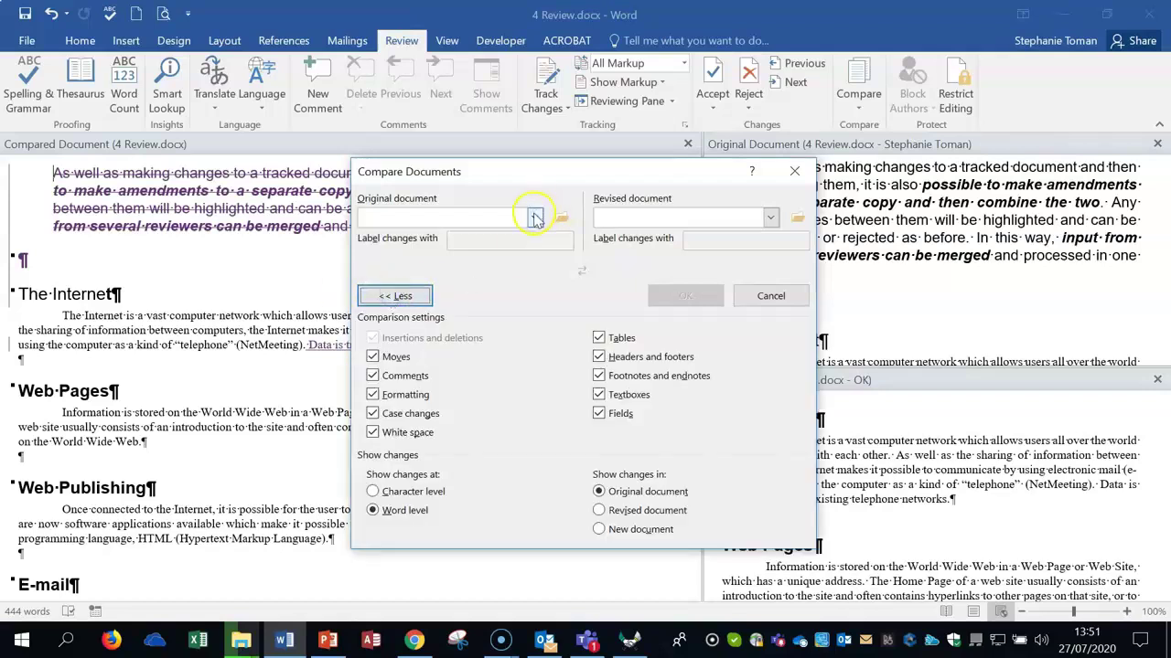
left_click(440, 219)
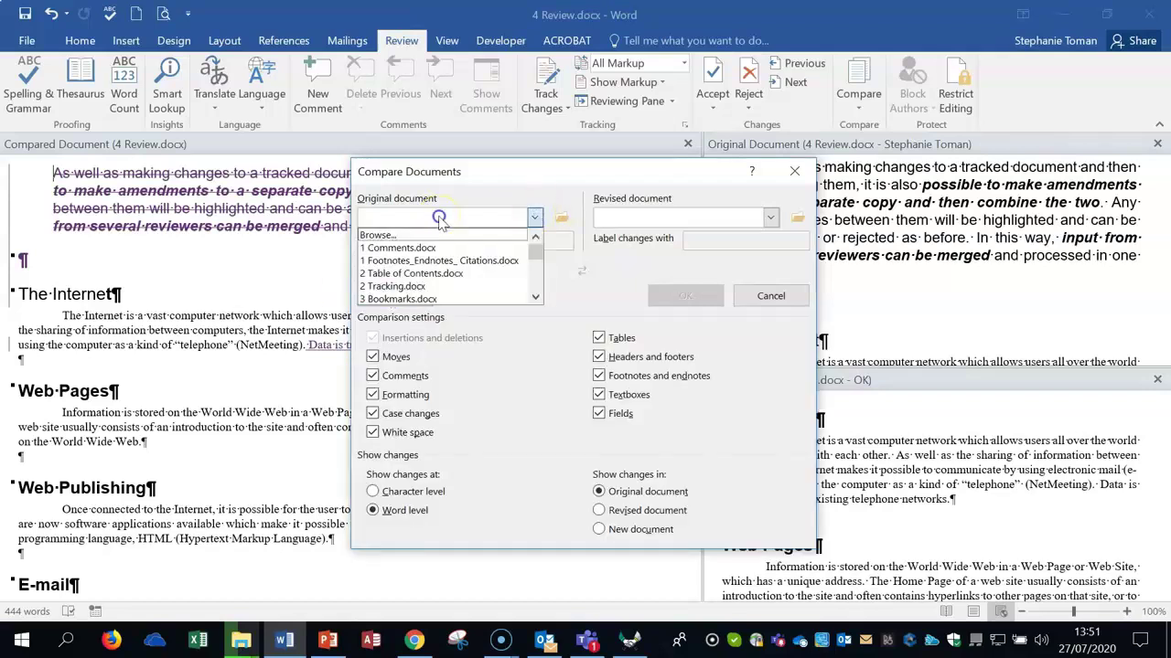
left_click(653, 219)
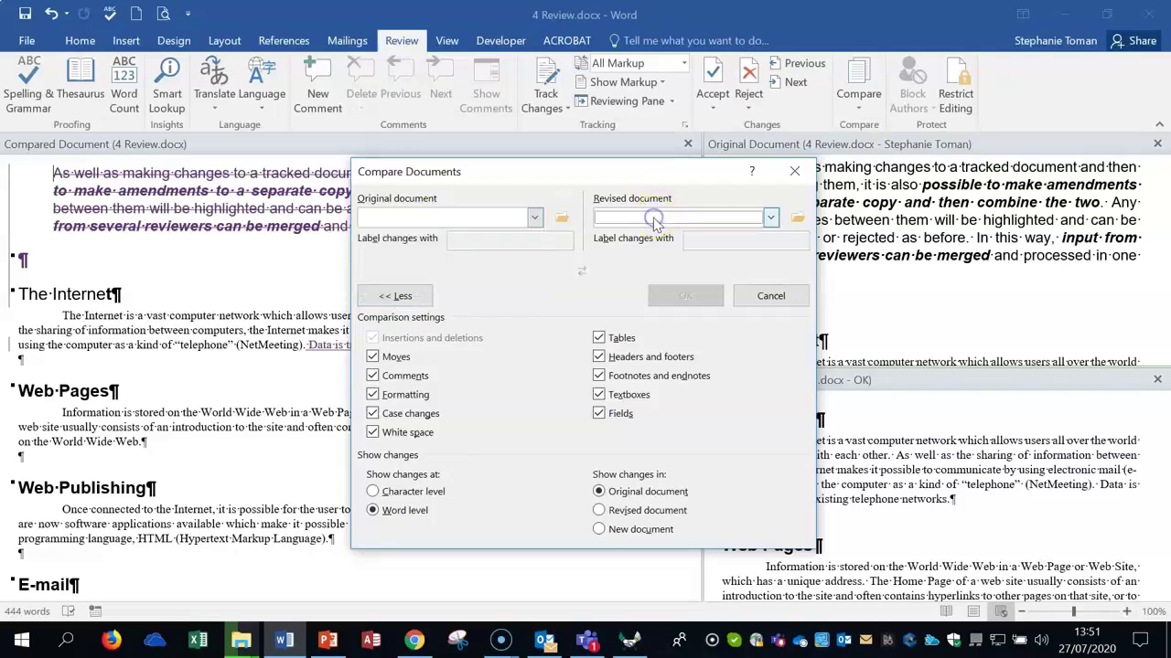
left_click(688, 223)
left_click(793, 171)
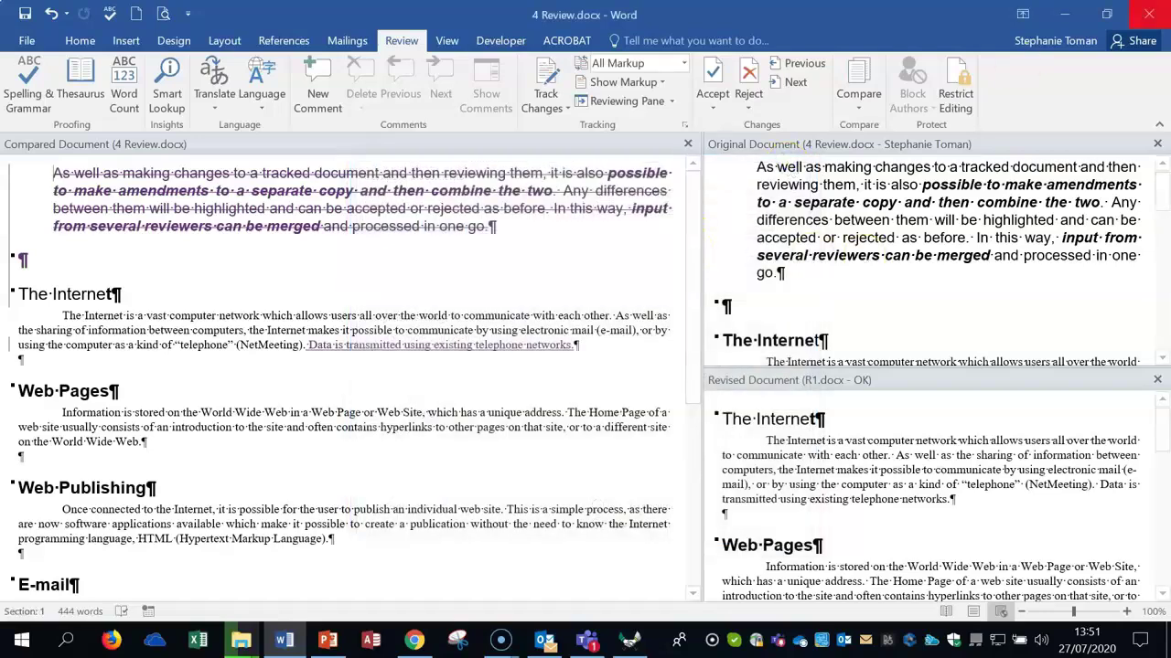
- Close Word and discard the unsaved comparison document with Don't Save
left_click(1149, 12)
left_click(582, 357)
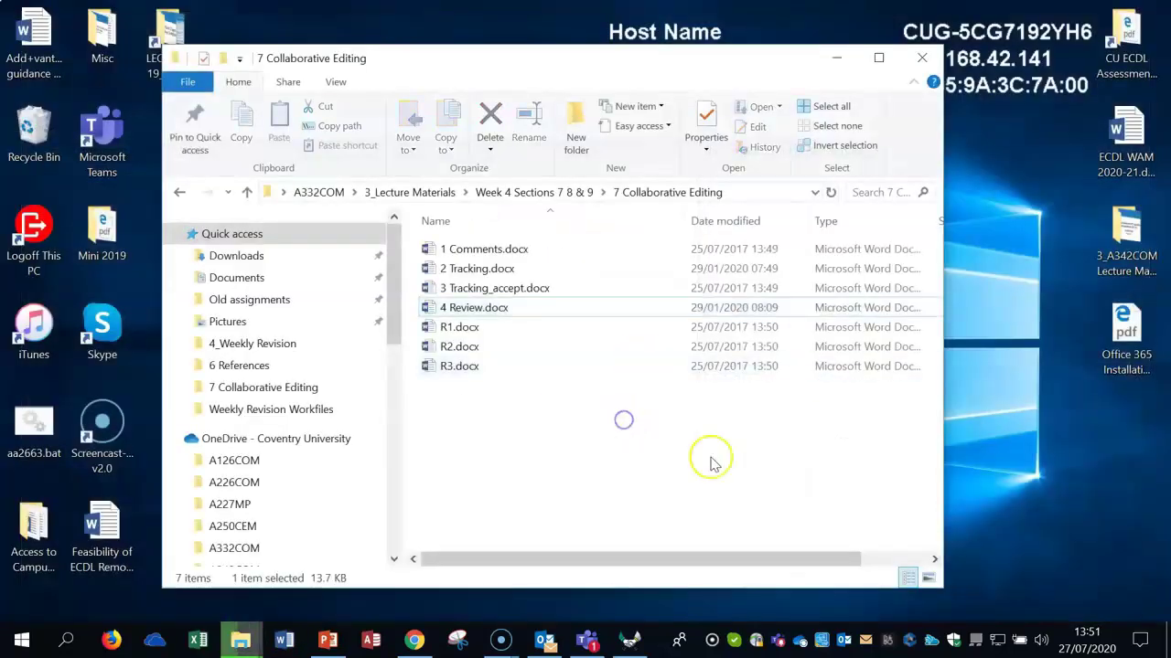